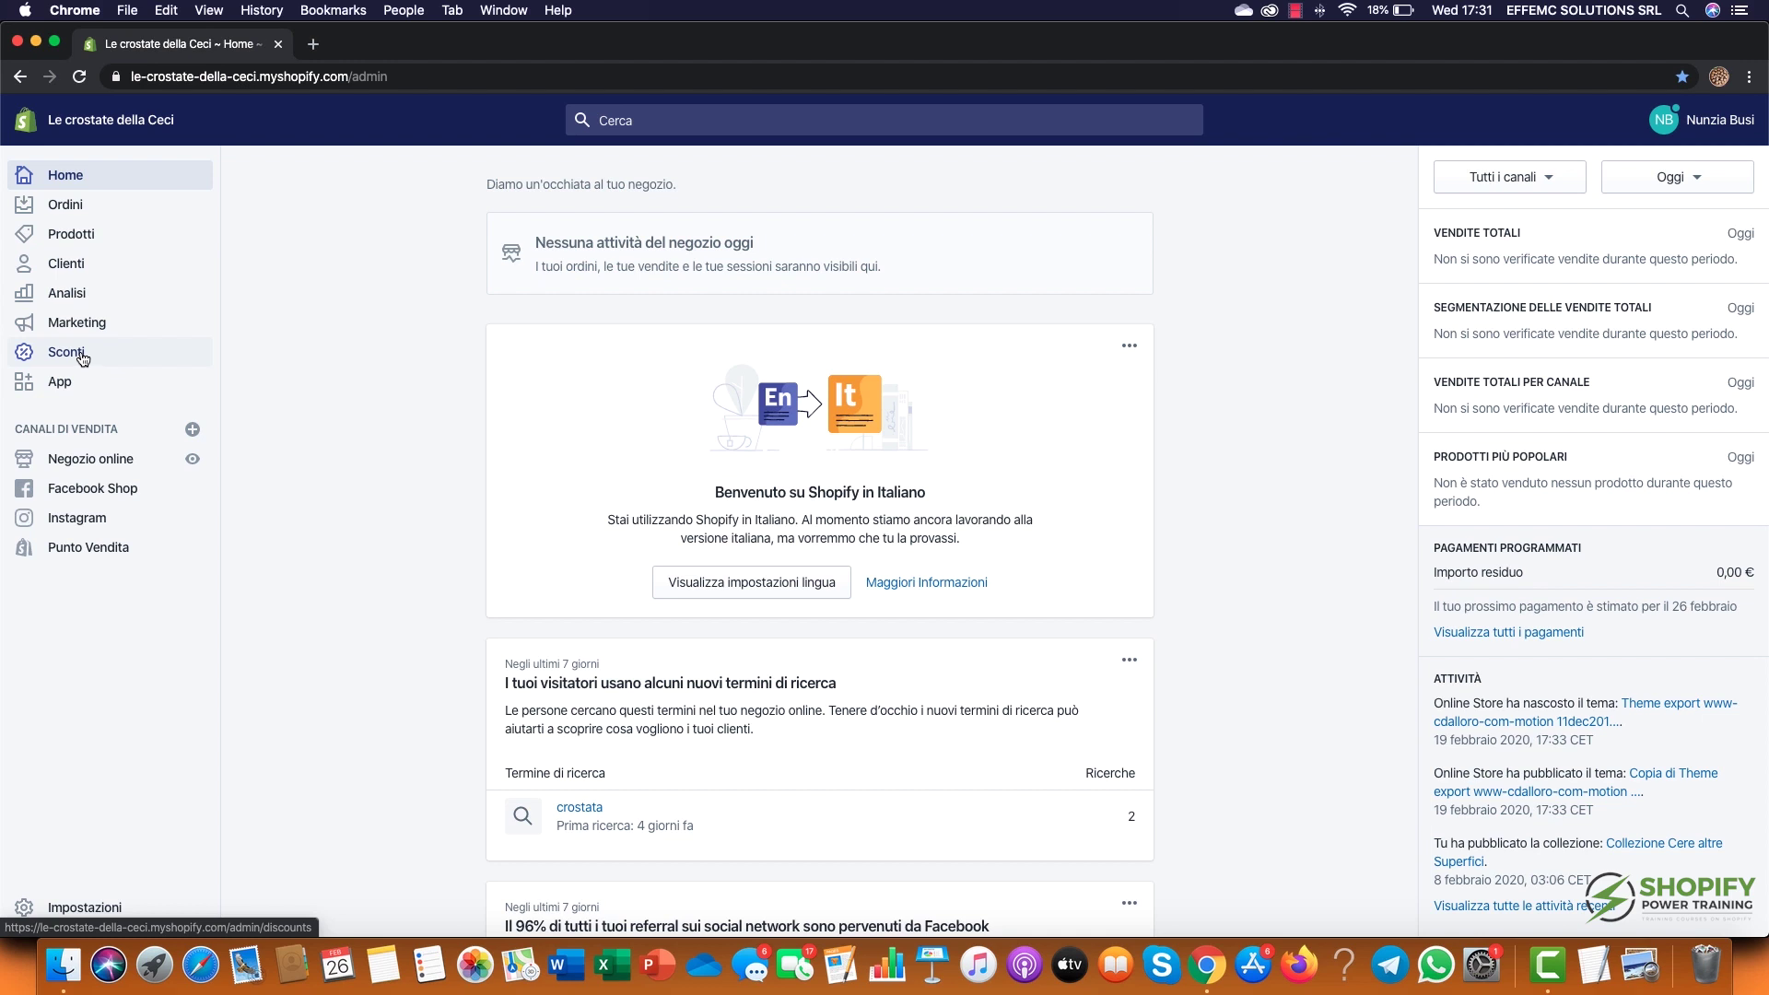
Step: Start a new discount code in the store's discounts section and name it PRO10
left_click(81, 355)
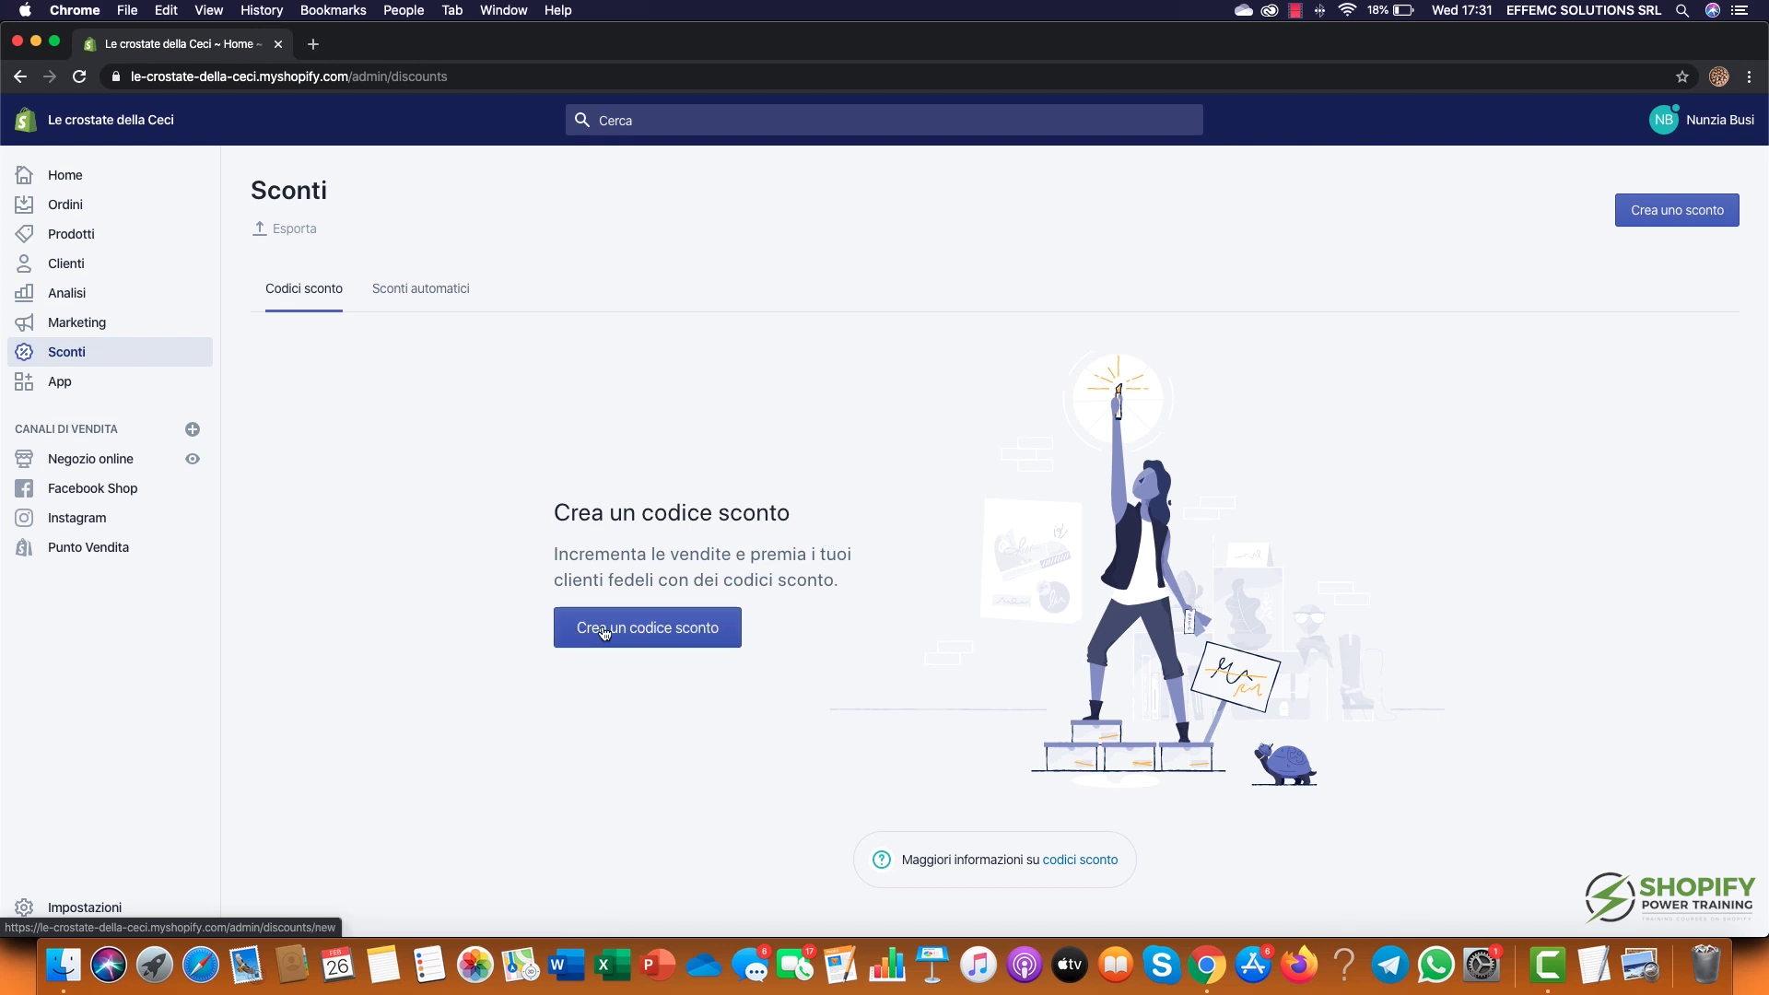
left_click(650, 632)
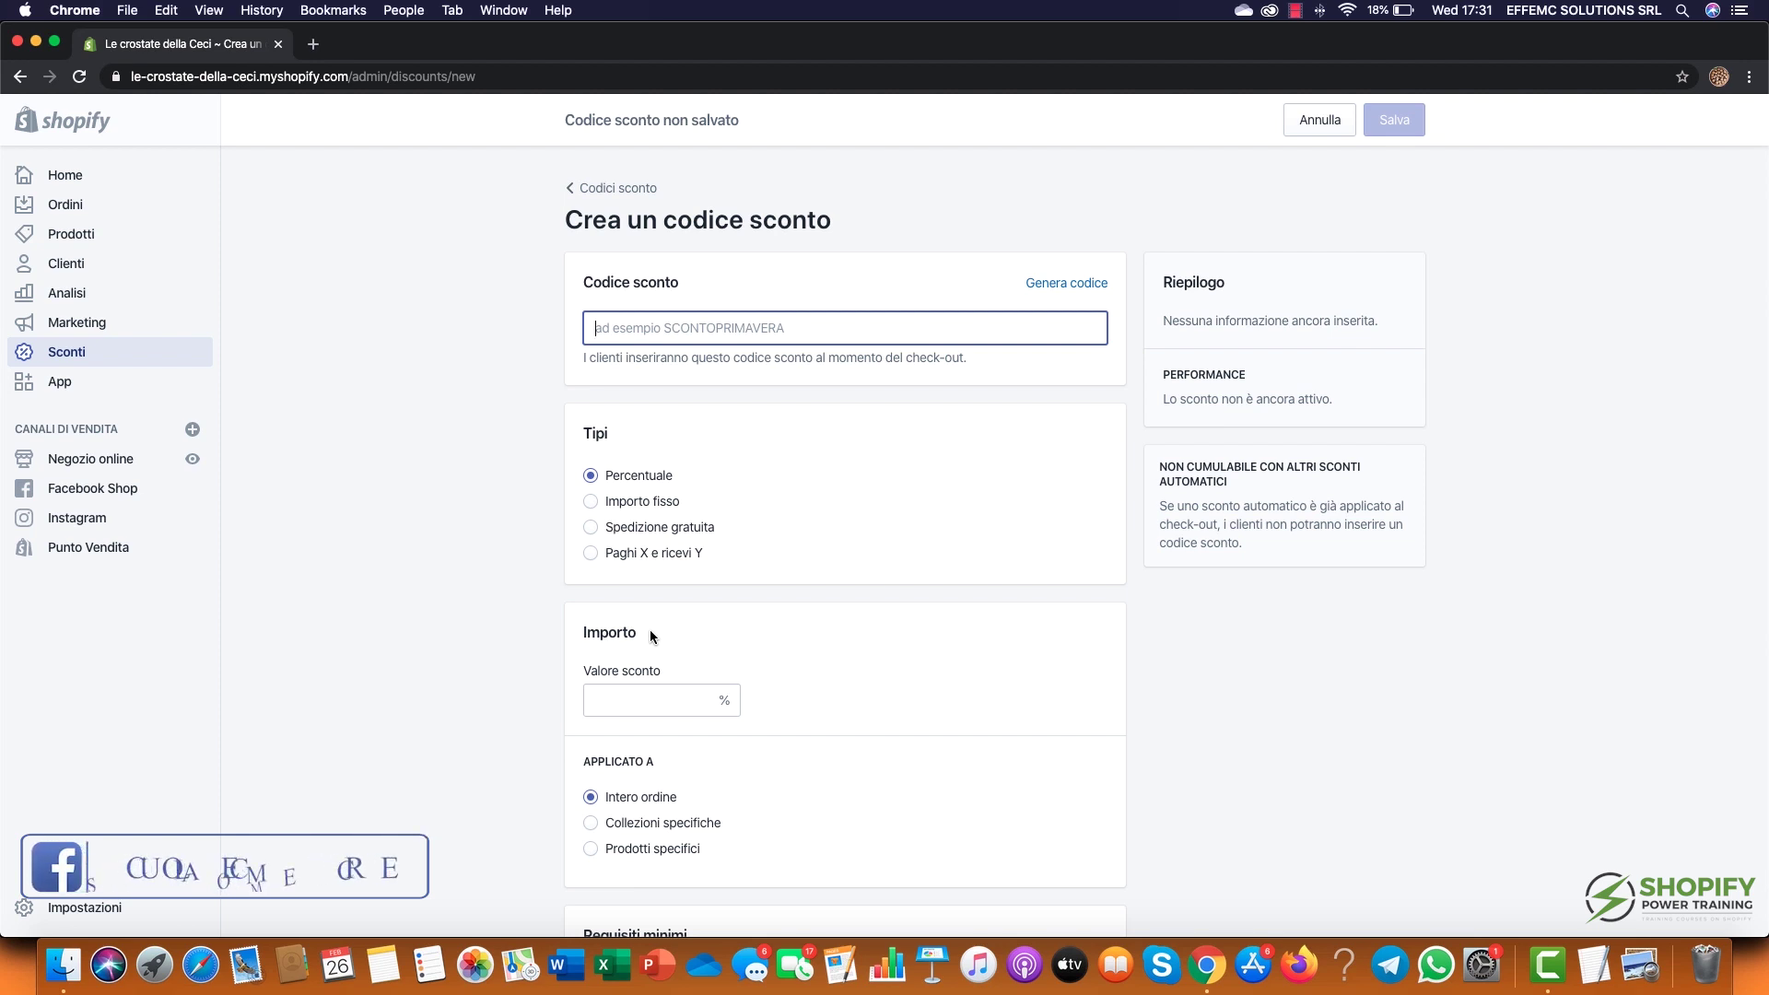
type("PRO10")
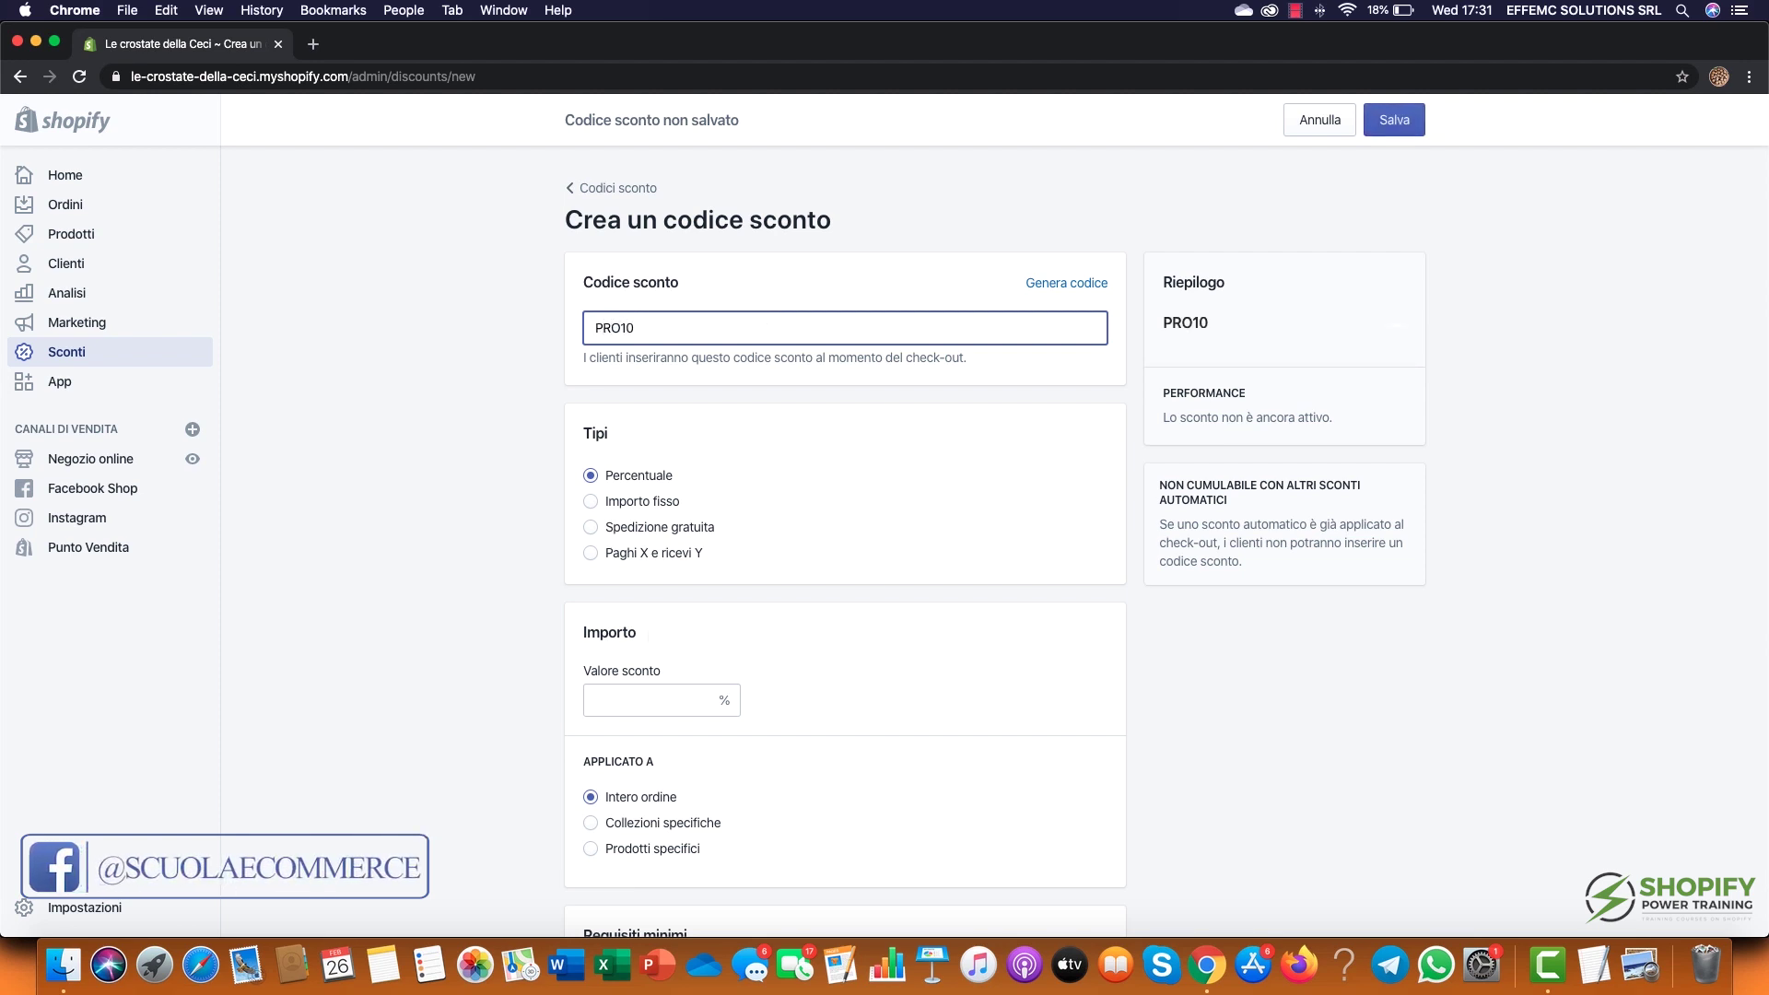
left_click(931, 423)
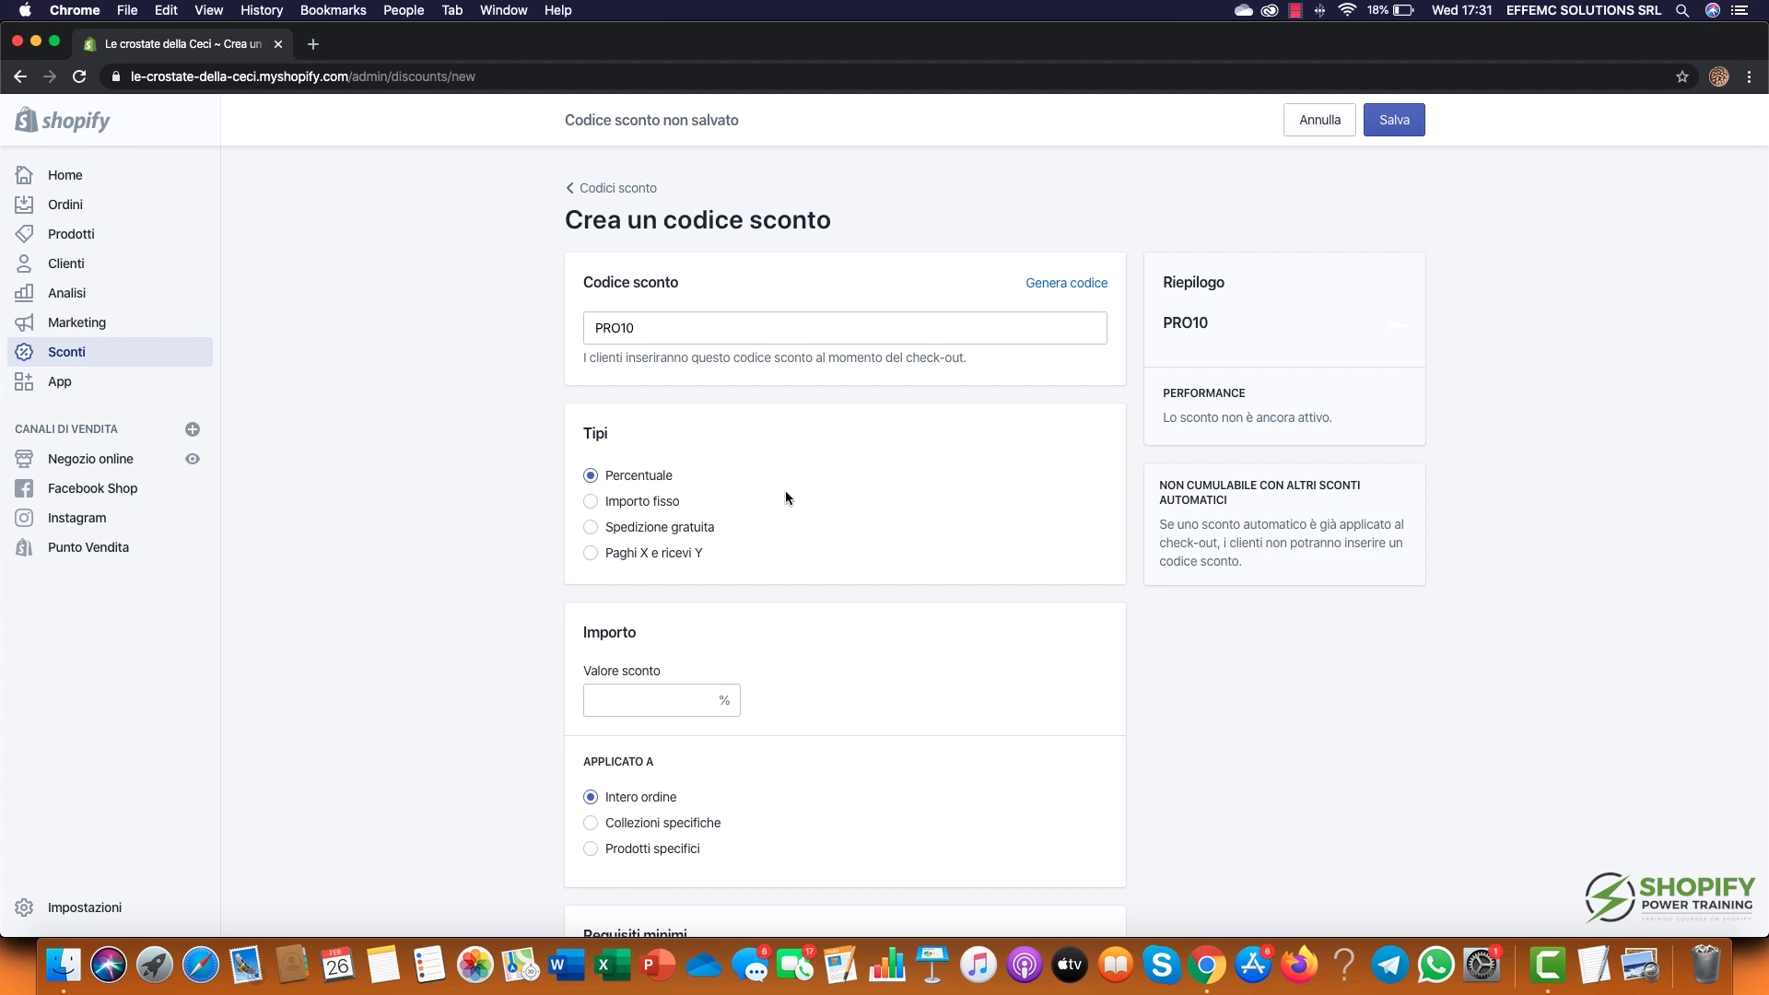
Step: Set the percentage discount value to 10%
left_click(626, 691)
type("10")
left_click(919, 638)
Step: Try the minimum purchase amount and minimum item quantity requirements, returning the selection to Nessuno
scroll(918, 634, "down", 3)
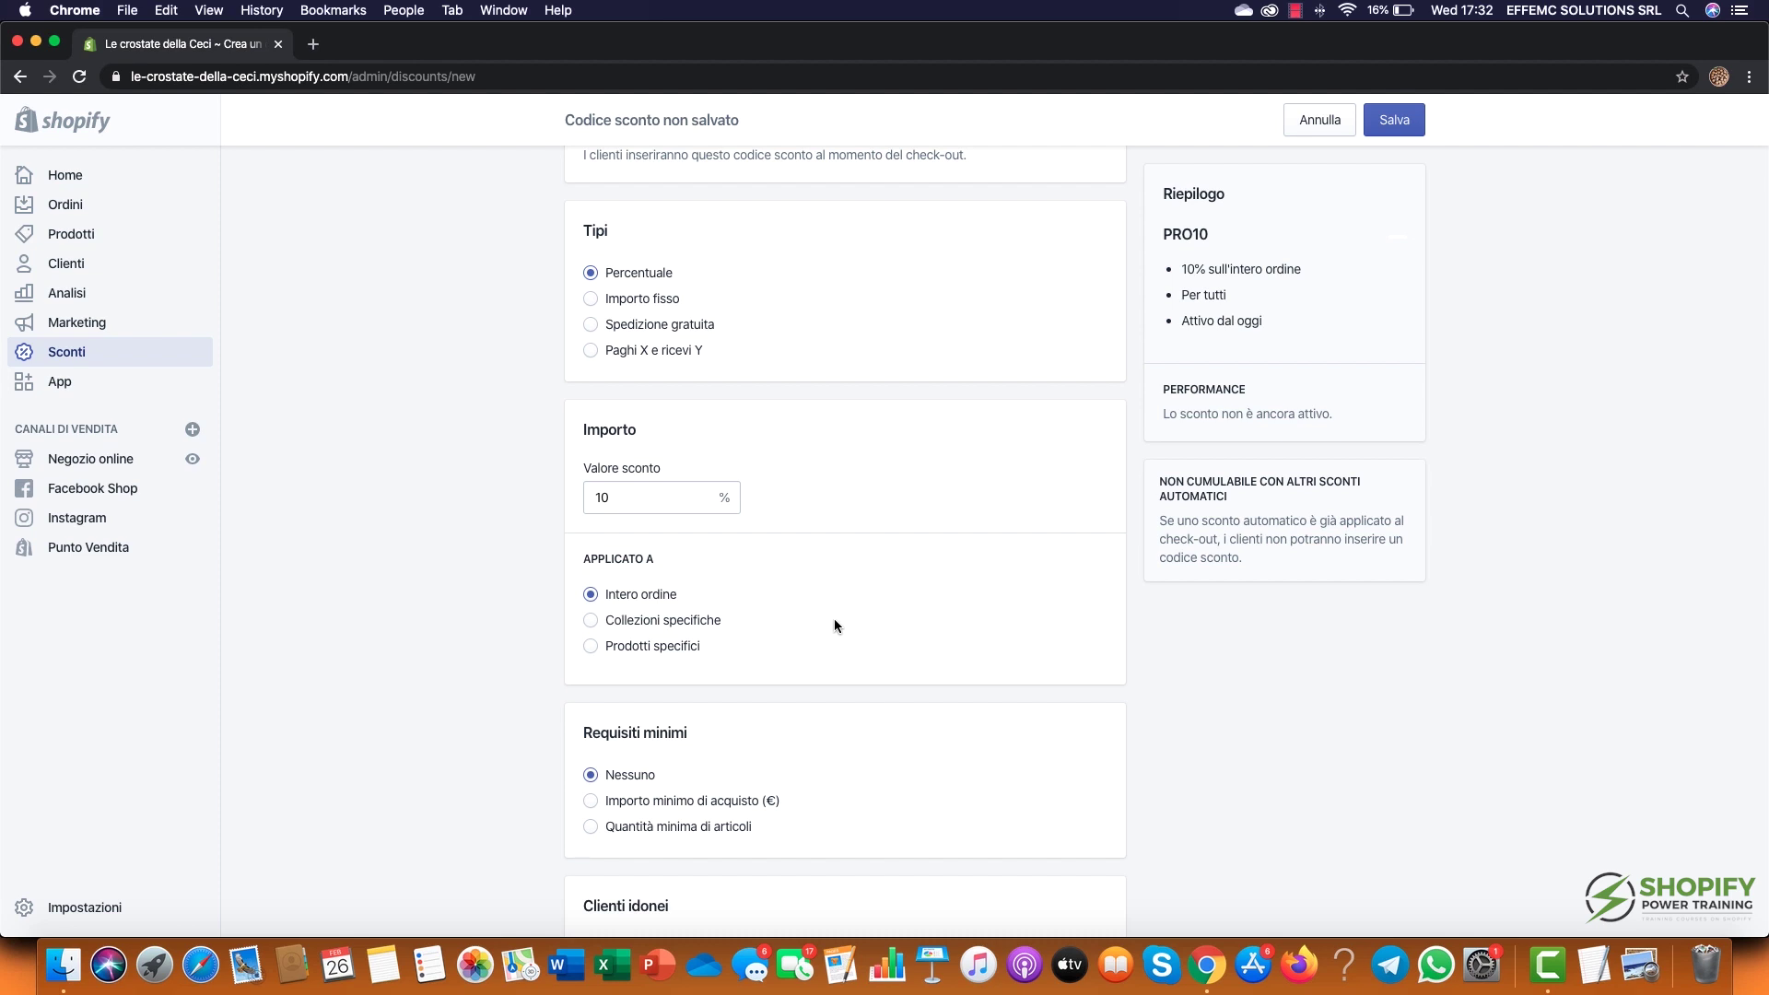
scroll(835, 626, "down", 3)
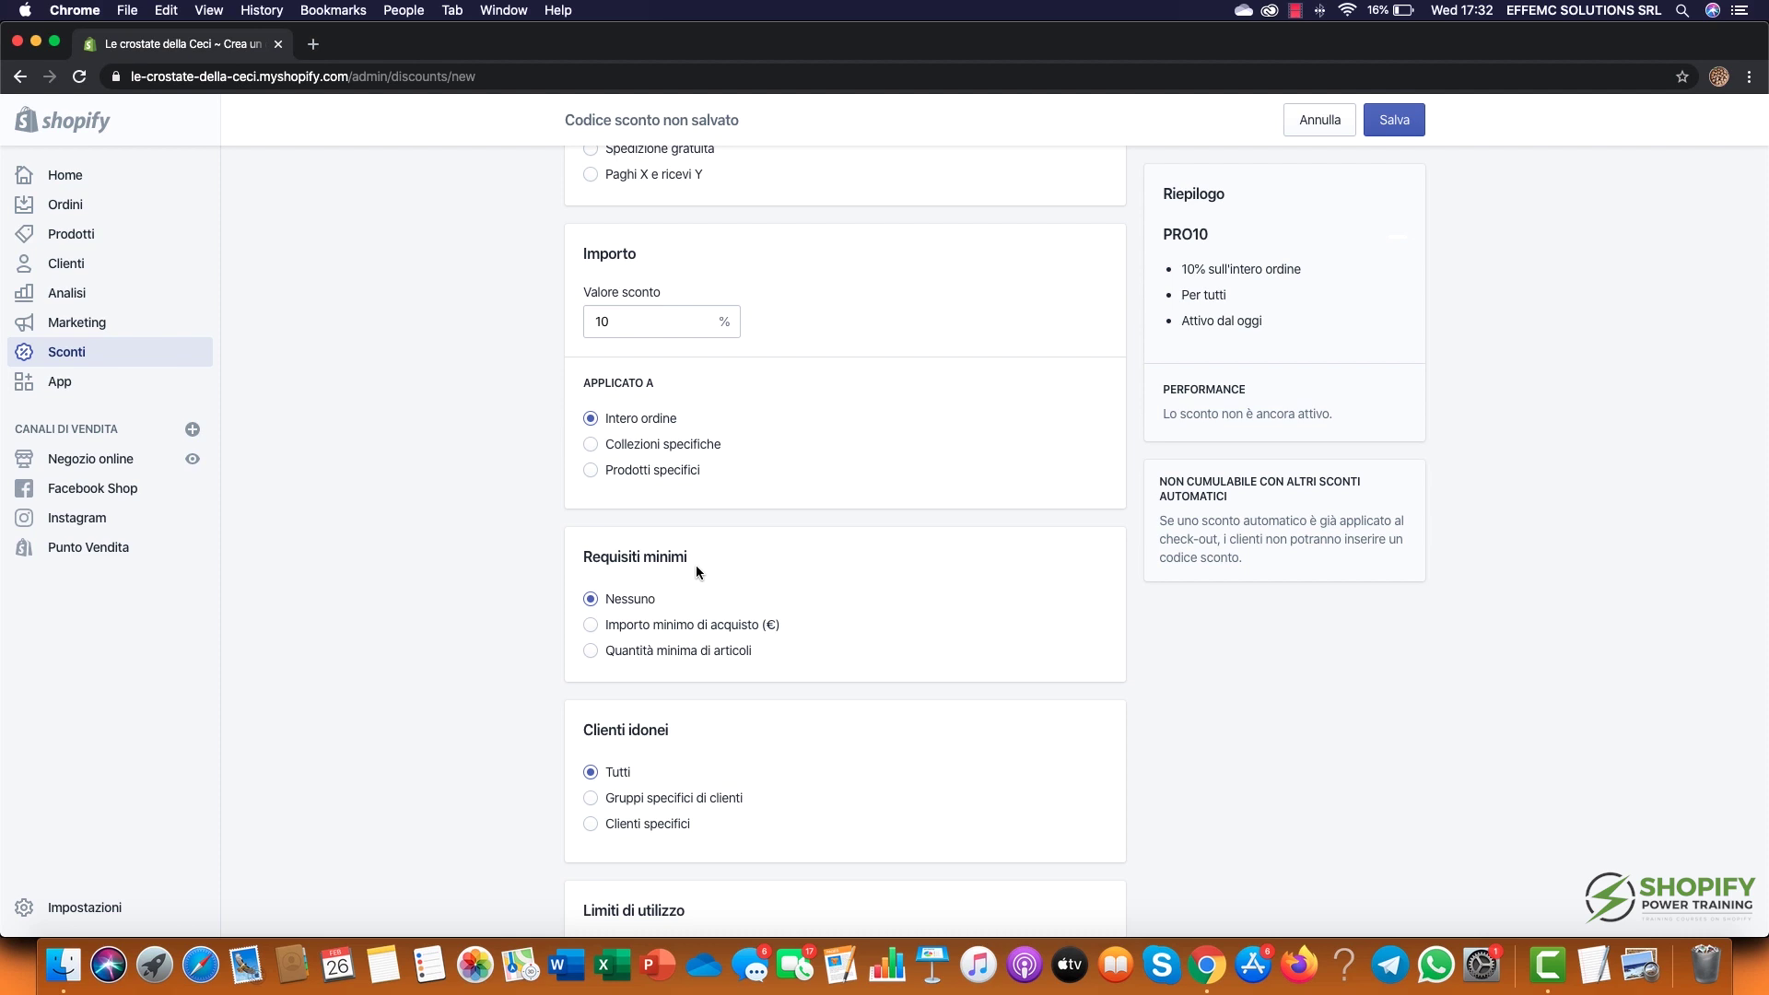
left_click(592, 624)
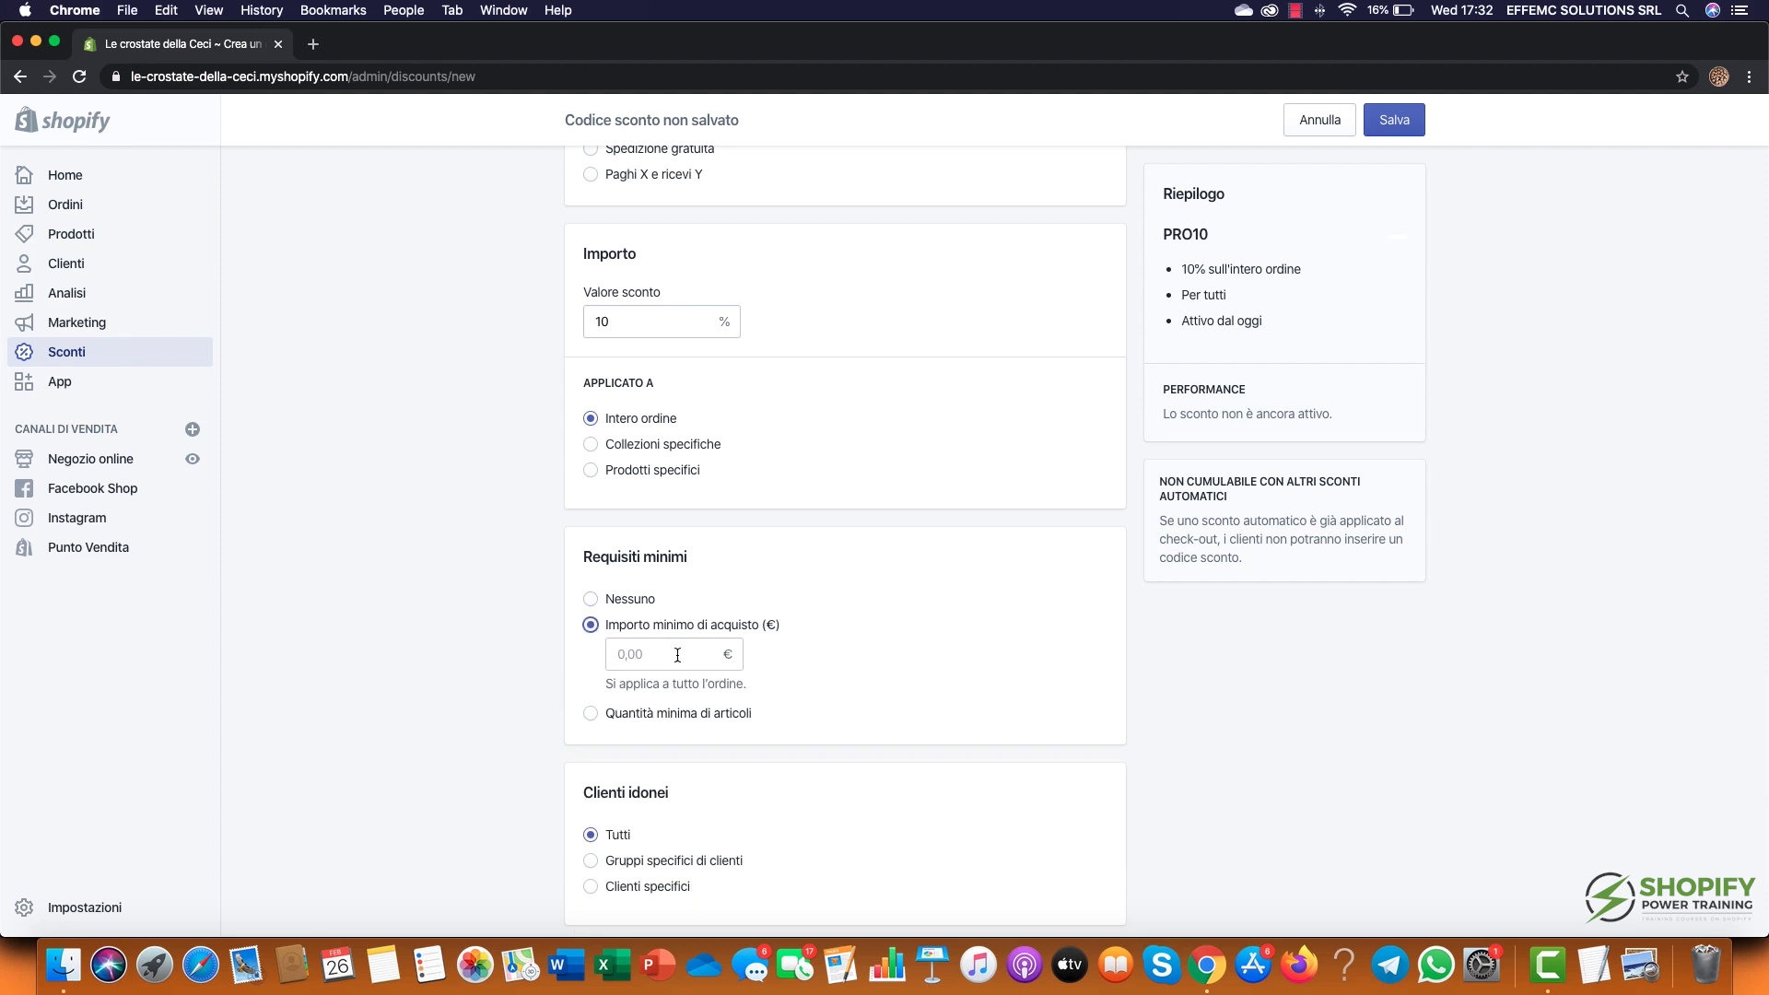
left_click(592, 712)
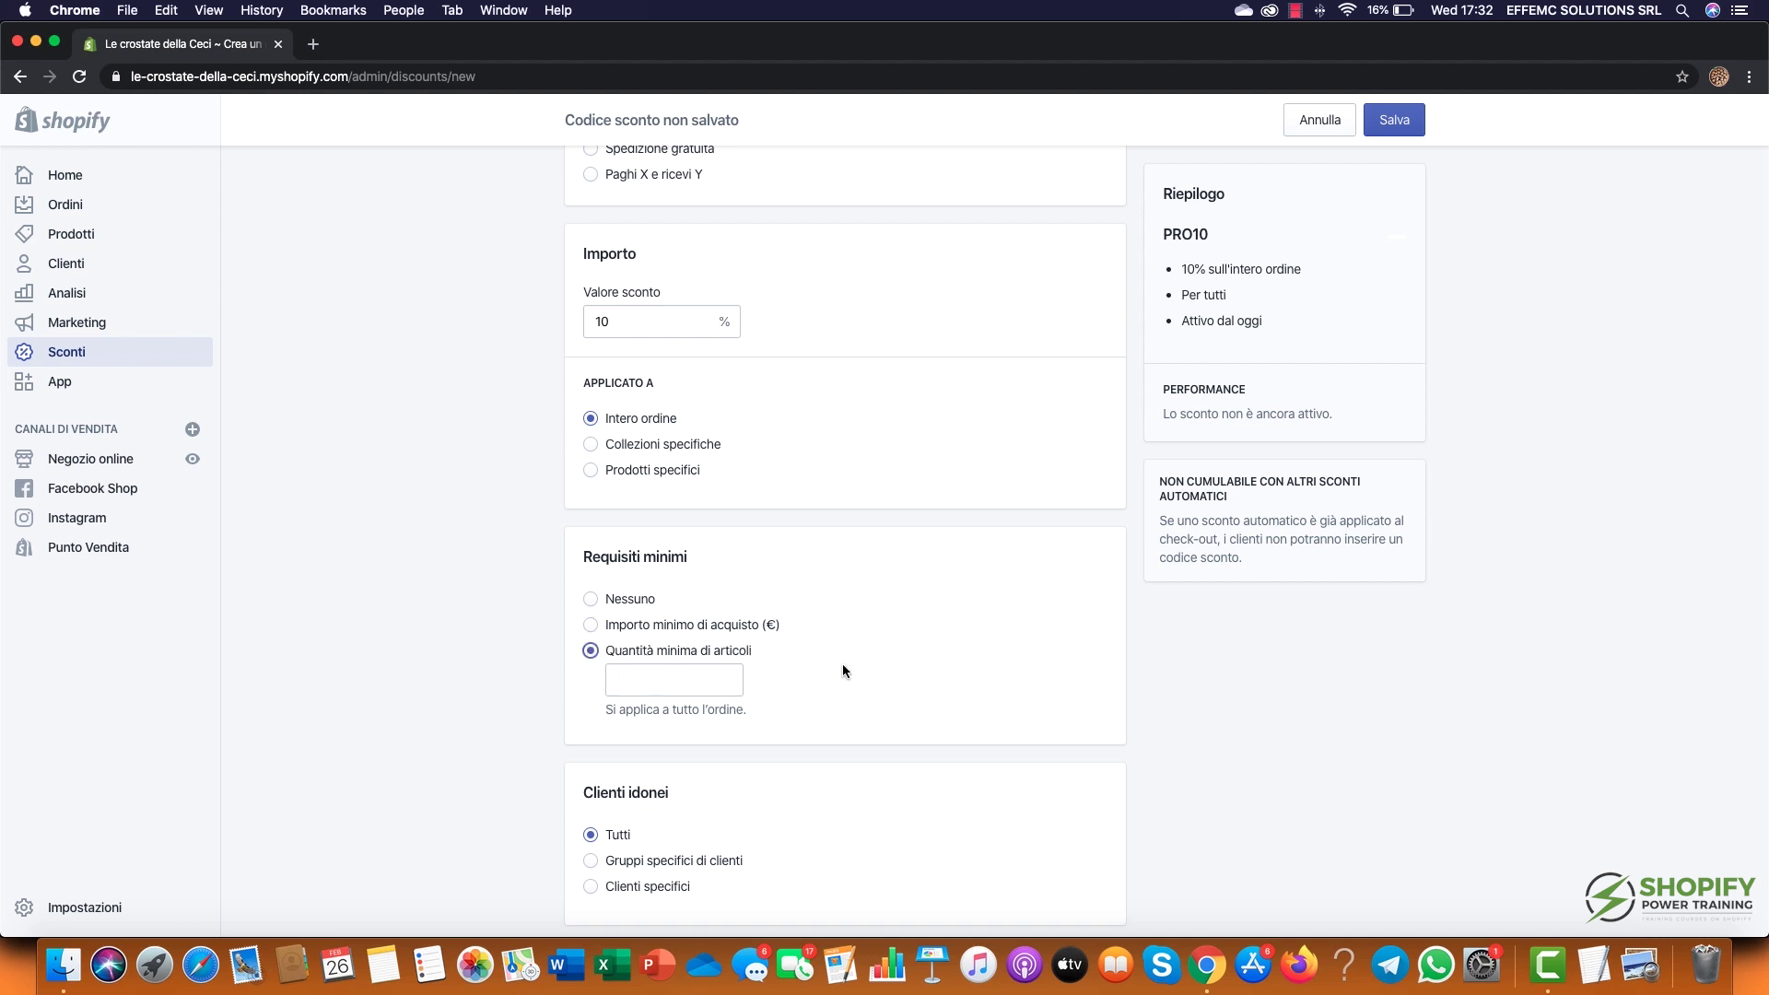
left_click(594, 599)
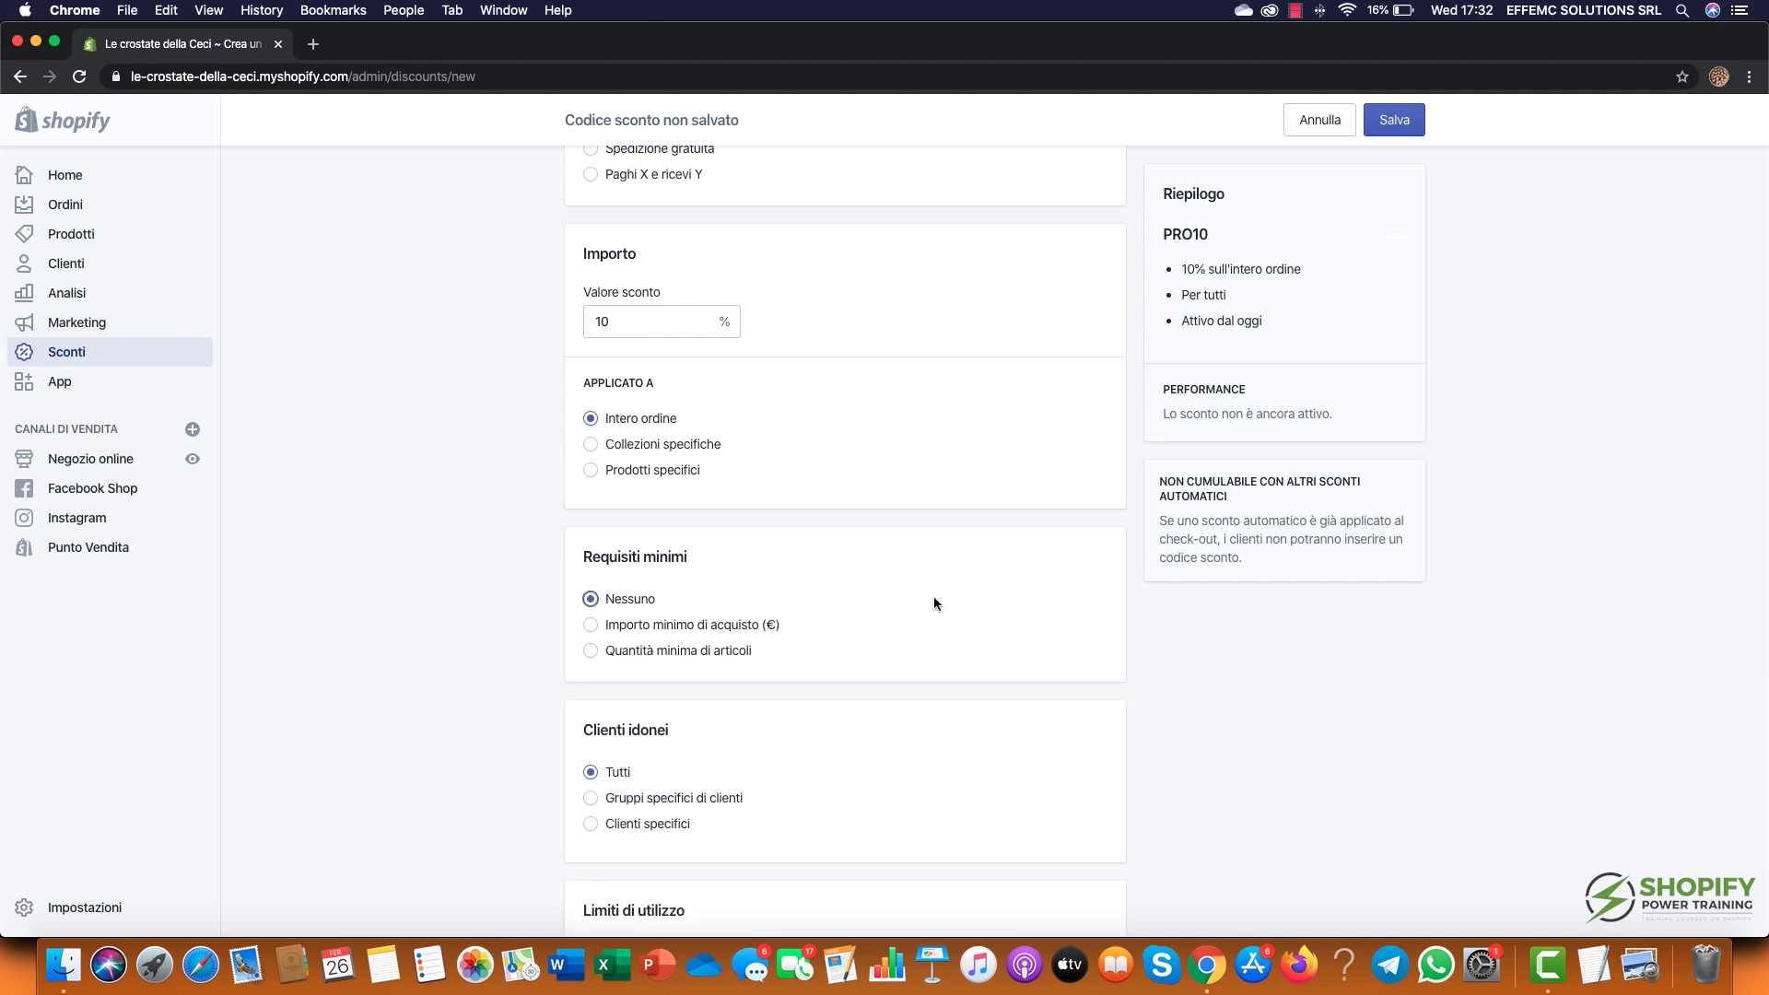
Step: Try restricting the discount's eligible customers to Clienti specifici, returning the selection to Tutti
scroll(931, 599, "down", 3)
left_click_drag(582, 561, 722, 565)
left_click(728, 565)
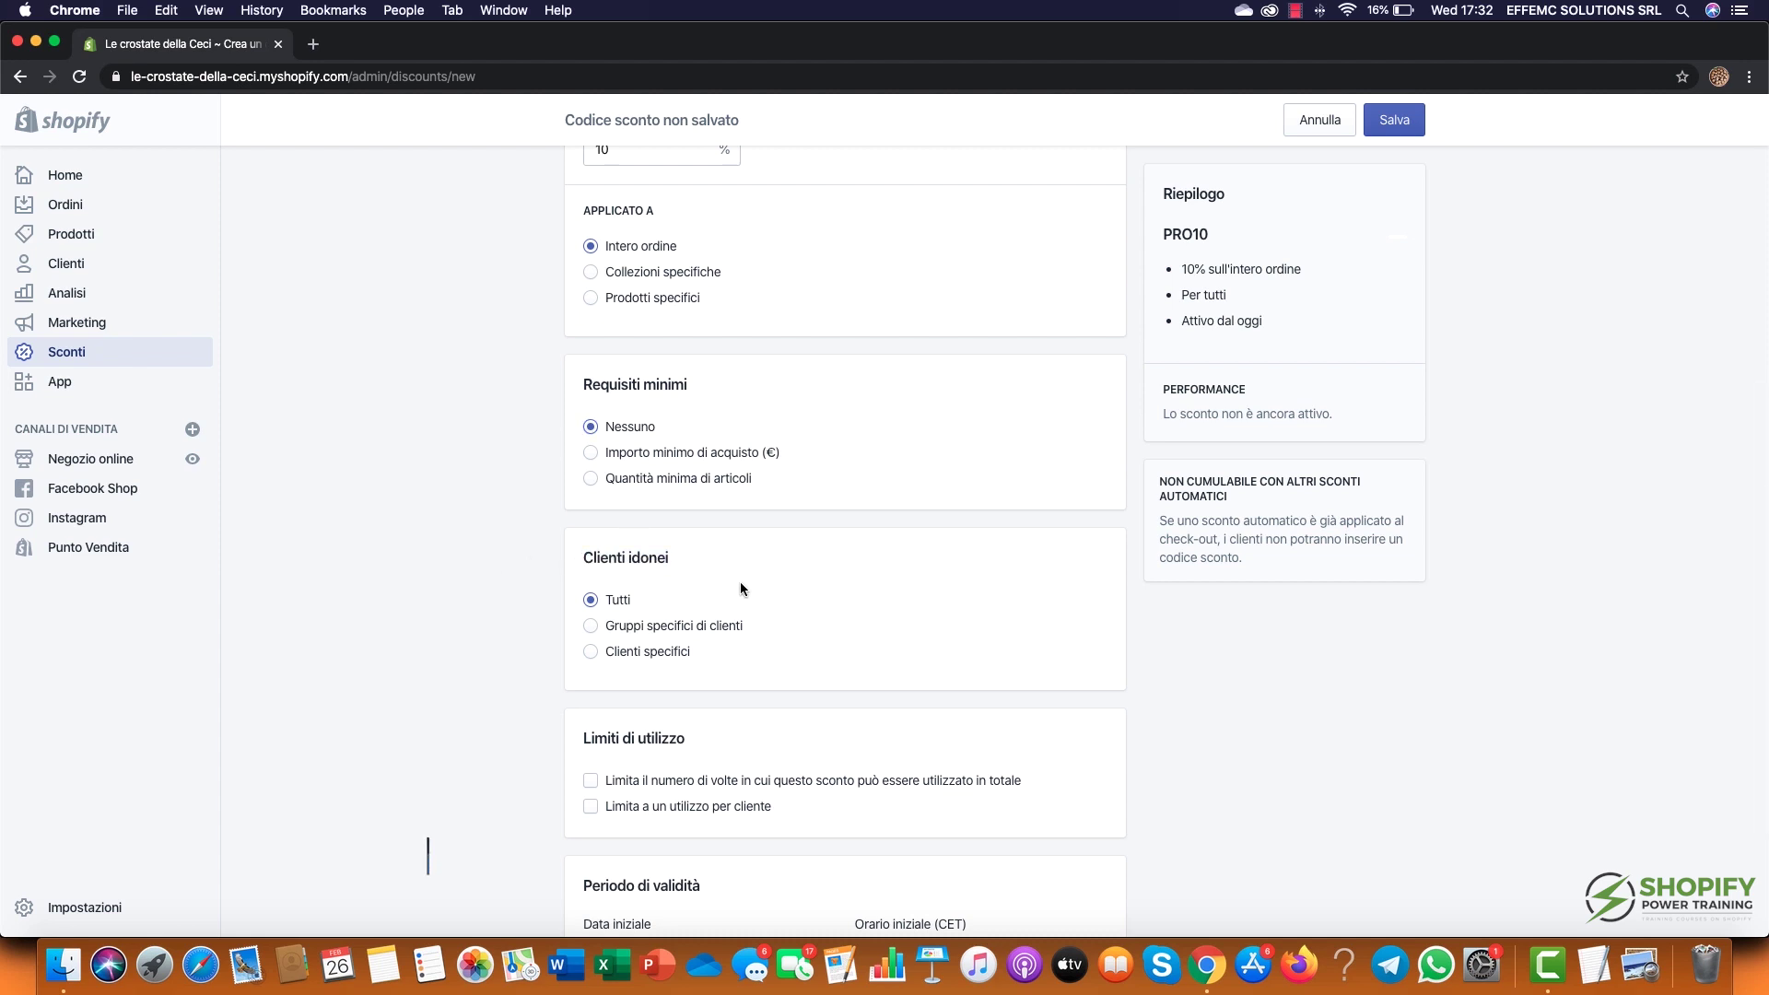
left_click(686, 656)
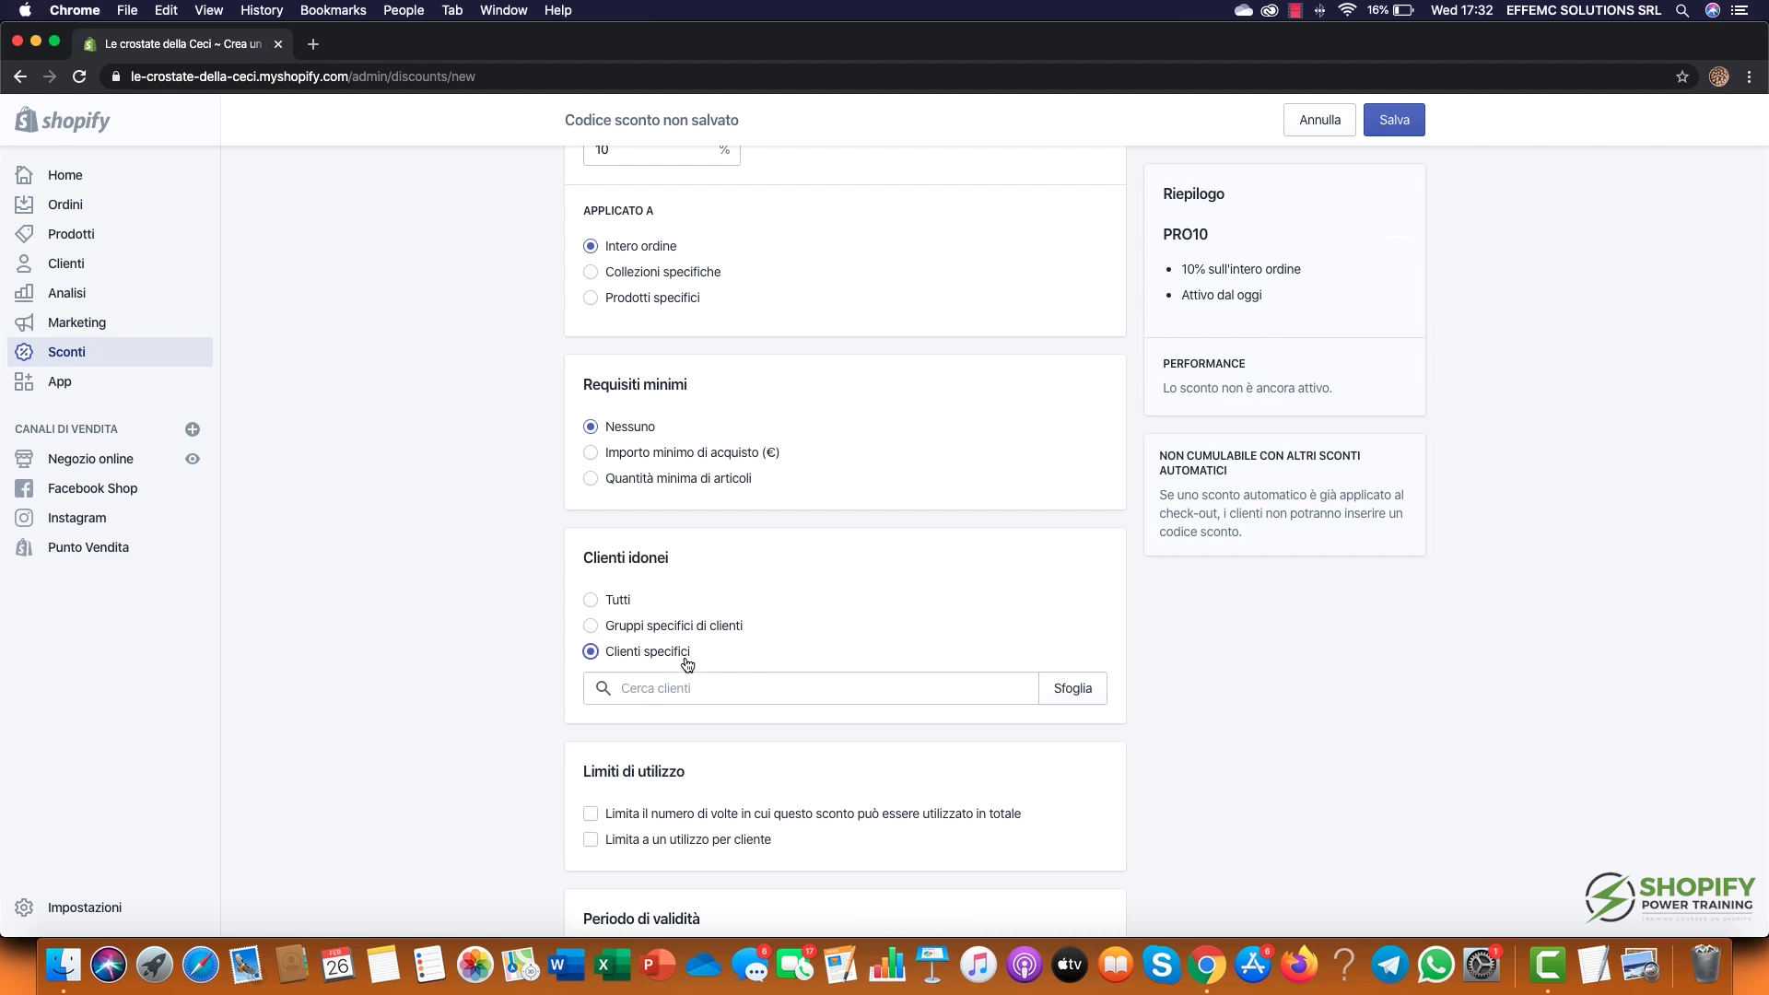
left_click(602, 599)
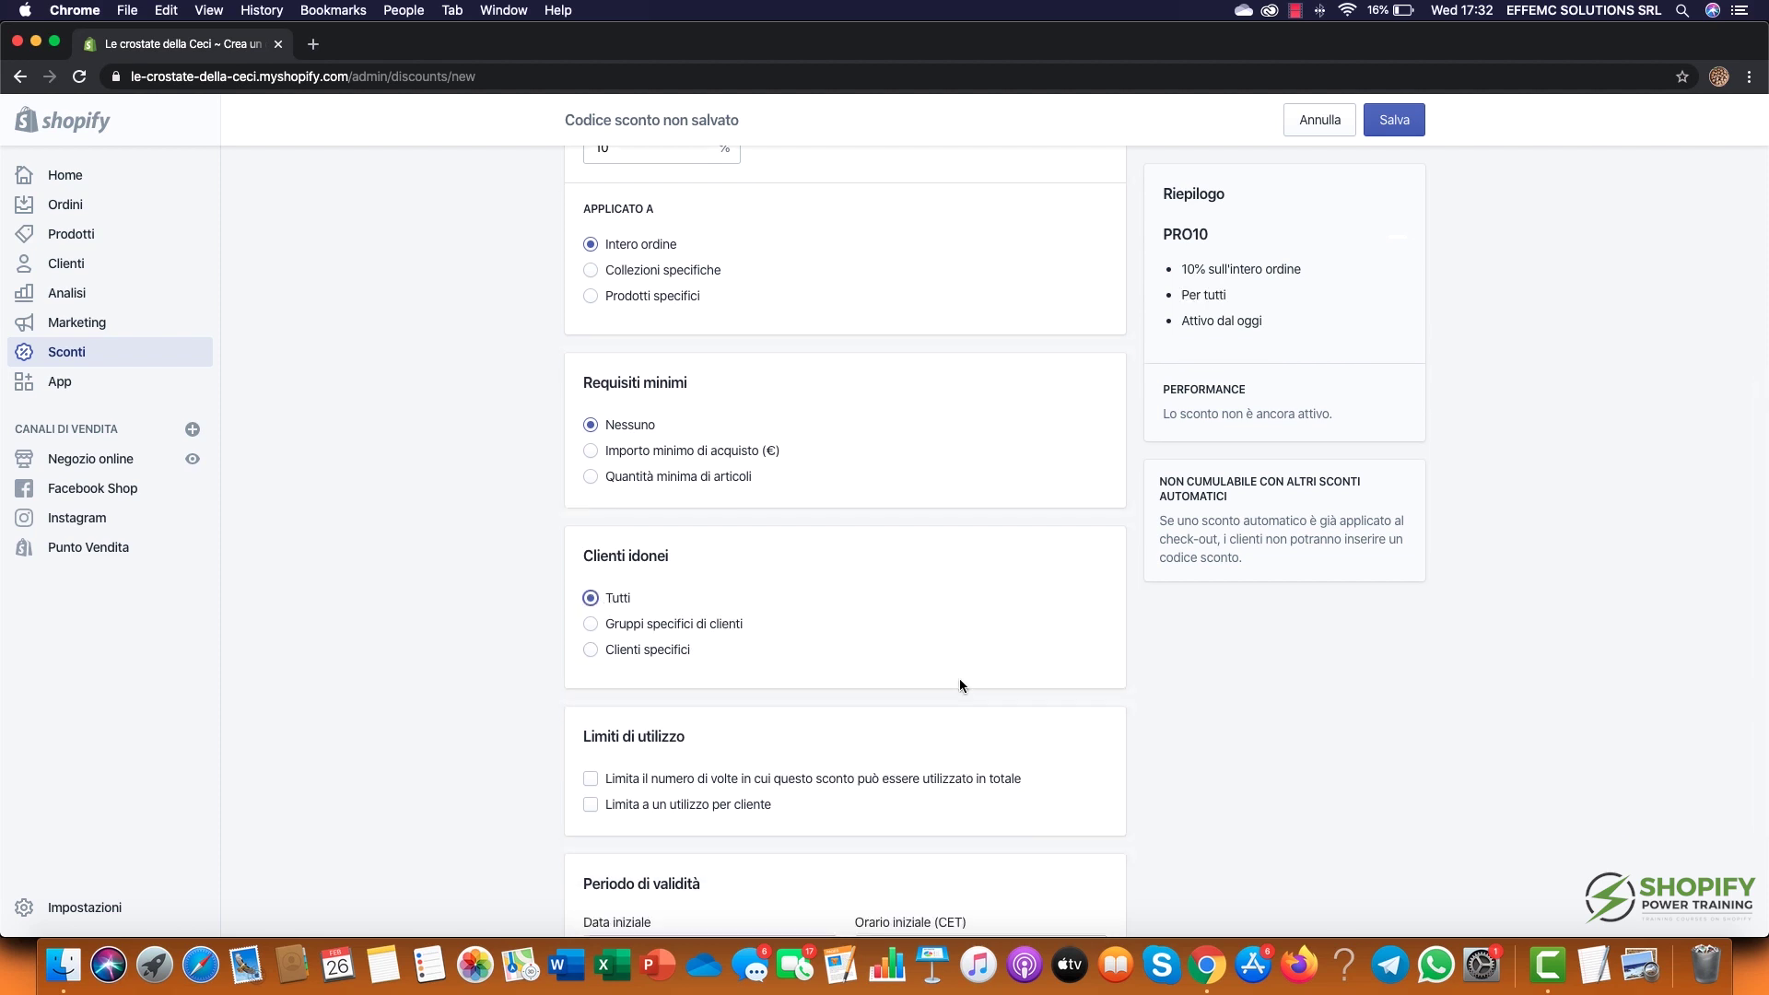
Step: Try limiting the discount to 1 total use and to one use per customer, clearing both limits
scroll(959, 685, "down", 3)
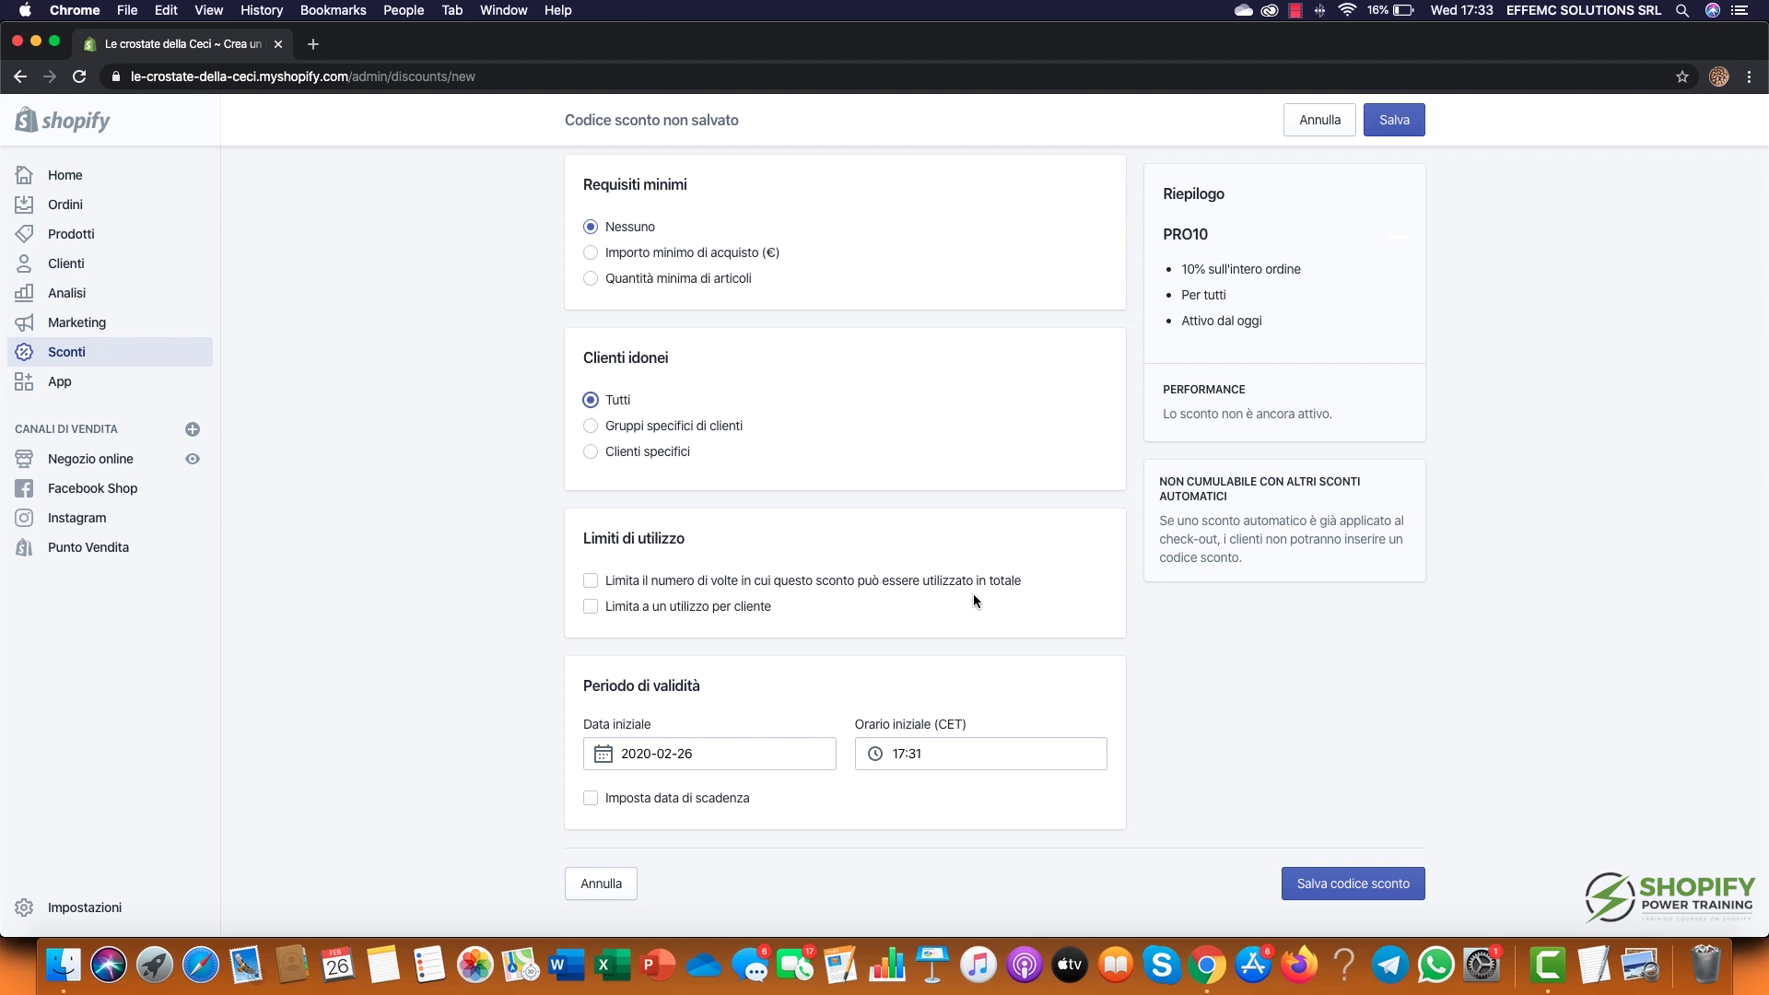
left_click(590, 581)
left_click(680, 608)
type("1")
left_click(923, 636)
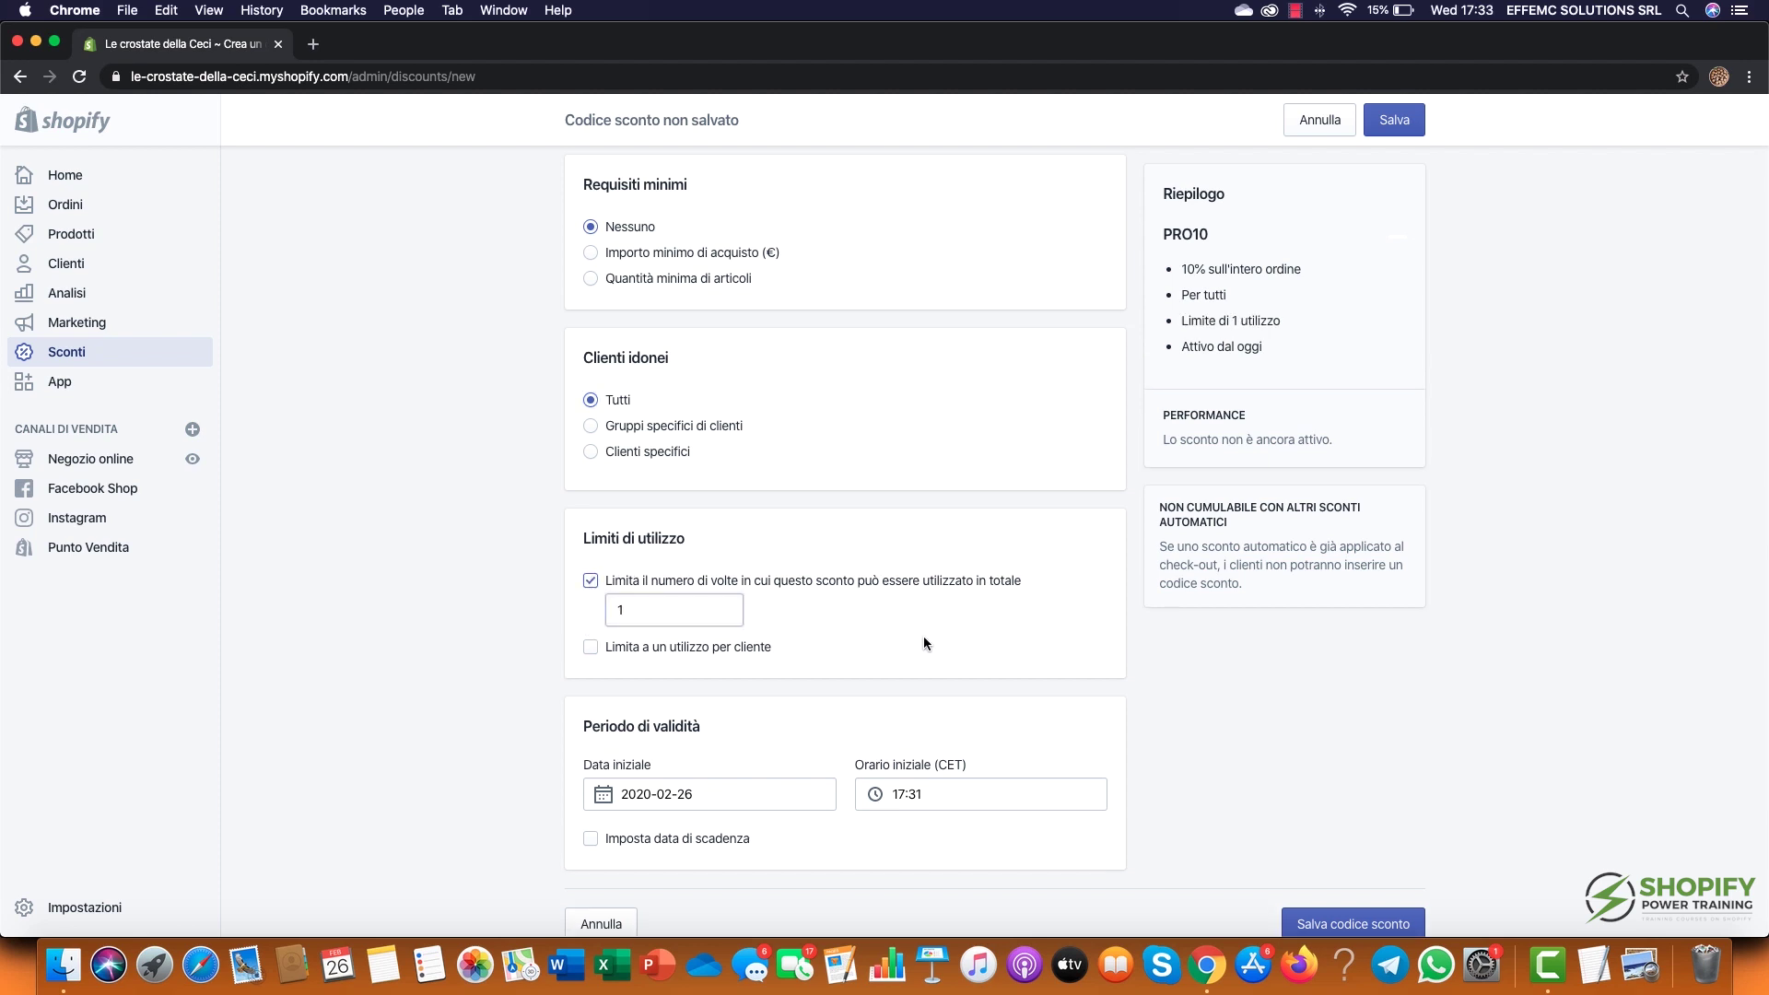
left_click(591, 647)
left_click(590, 581)
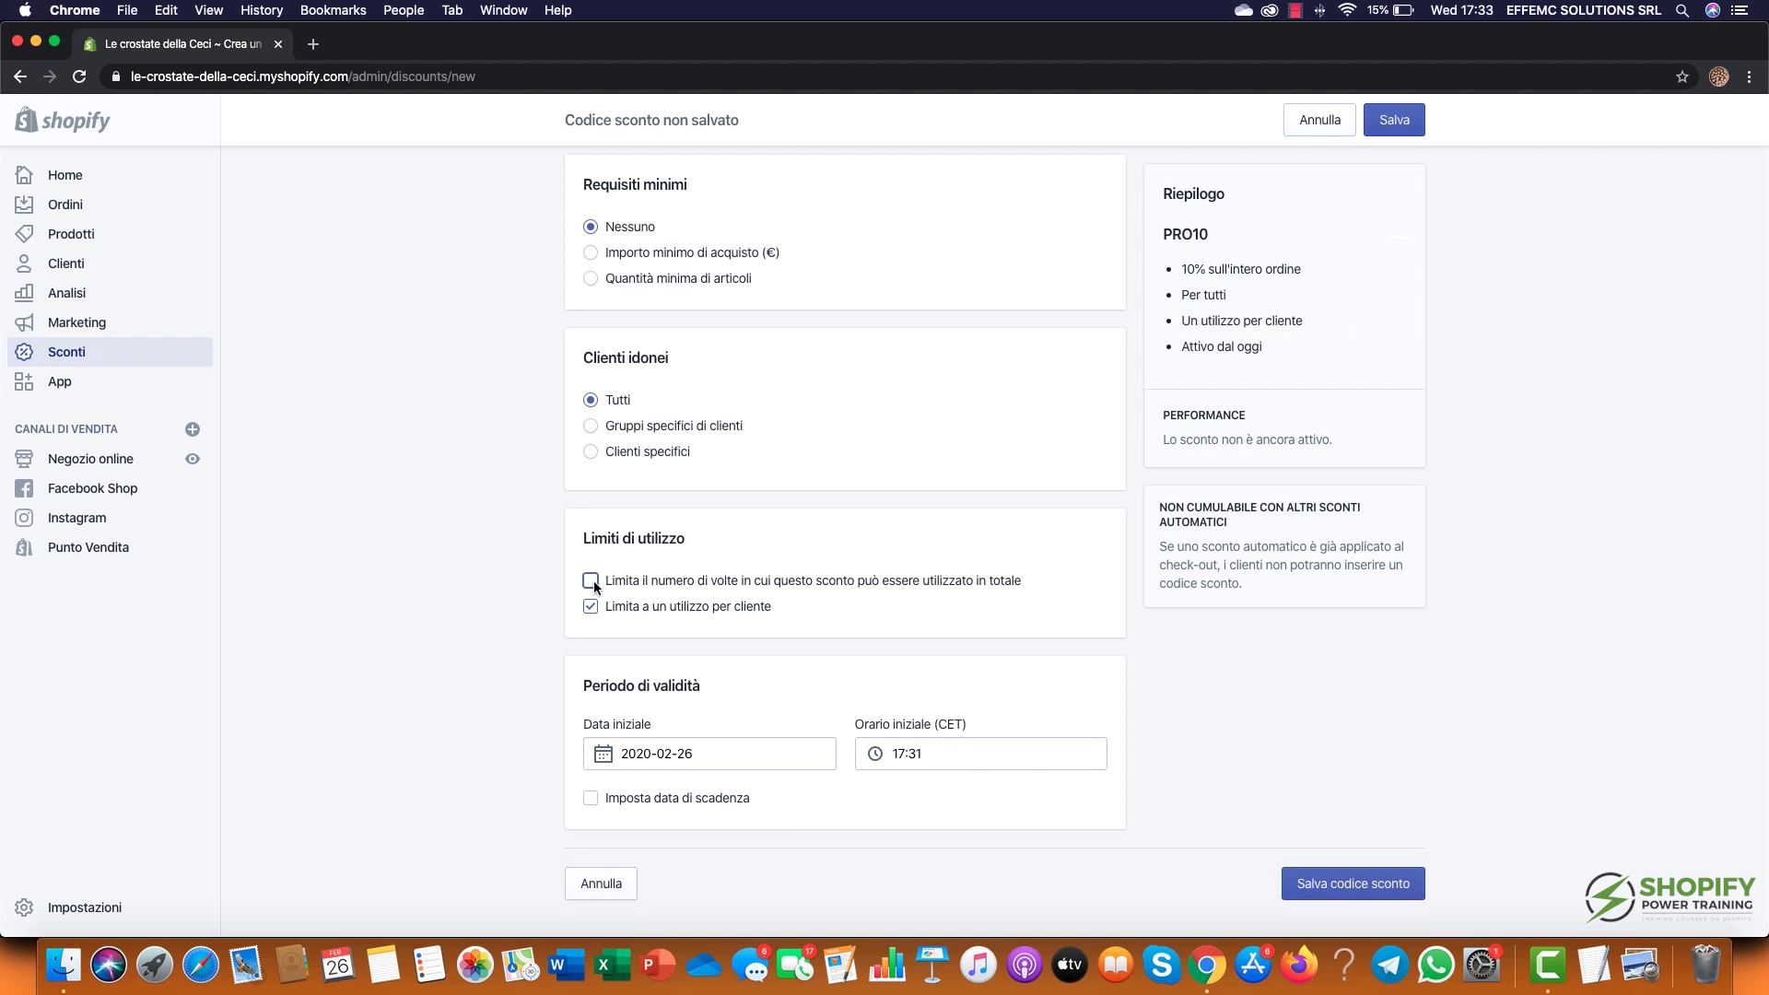
left_click(590, 604)
Step: Limit the discount code to 1000 total uses and to one use per customer
left_click(590, 580)
double_click(653, 613)
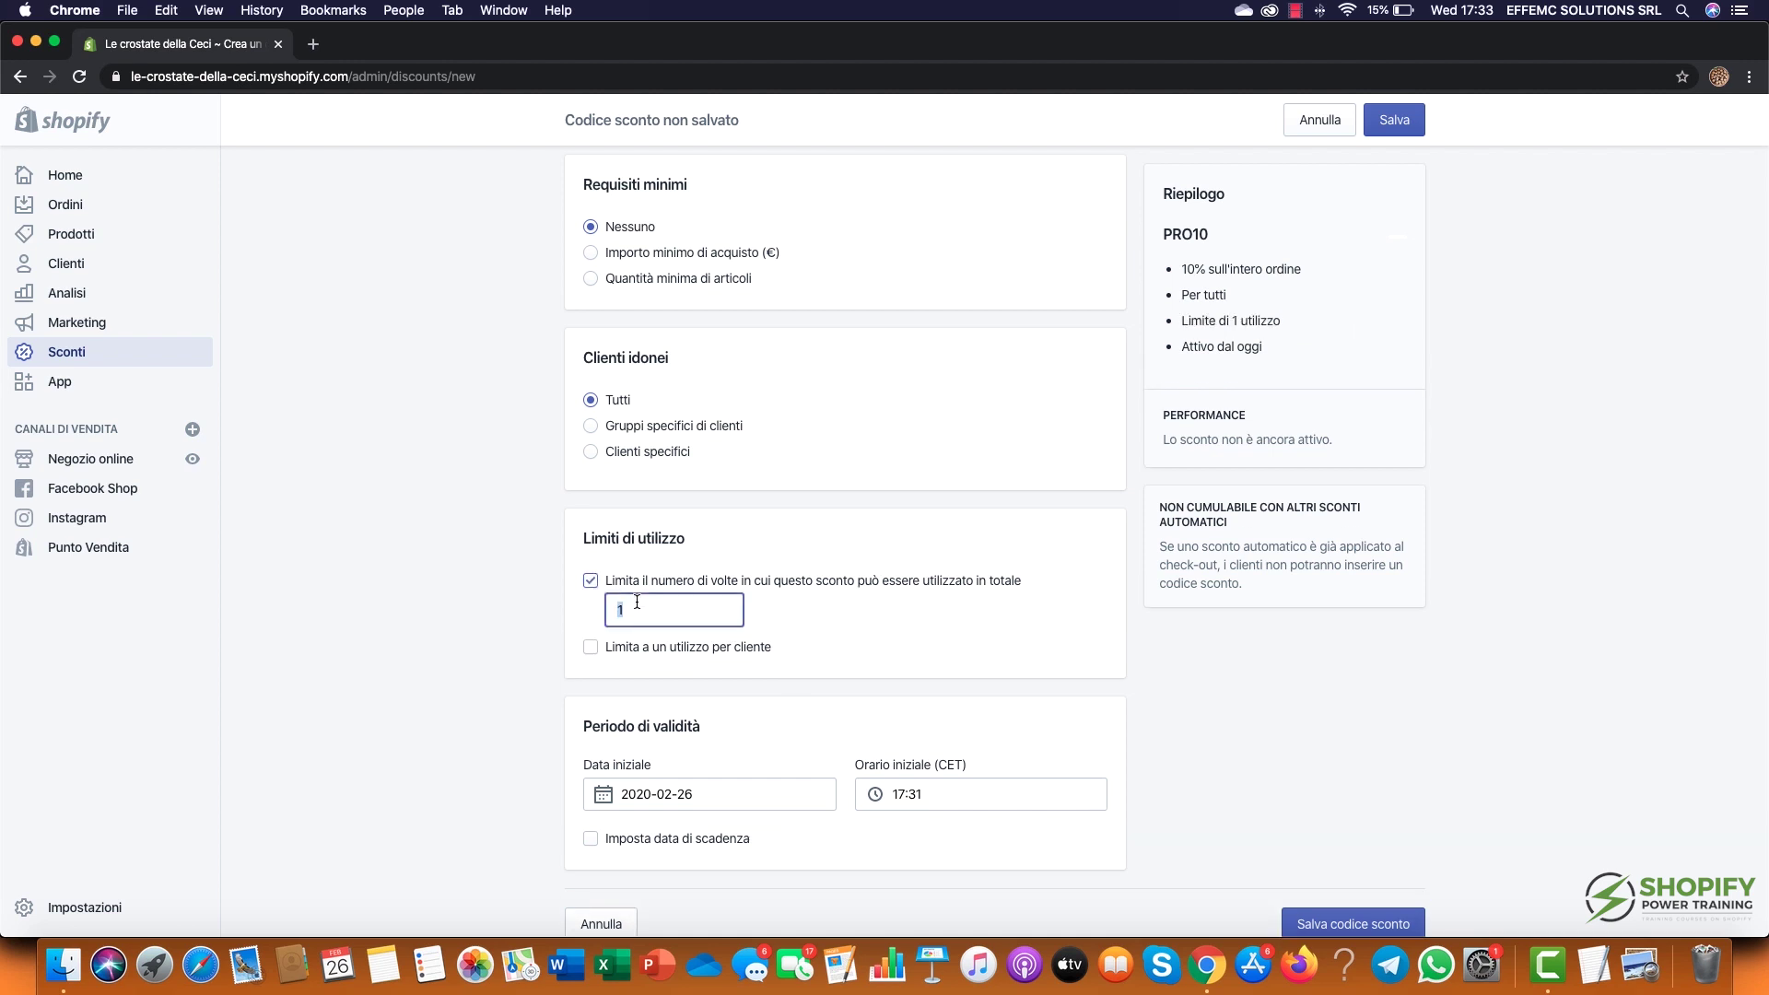
type("1000")
left_click(844, 599)
scroll(827, 477, "up", 10)
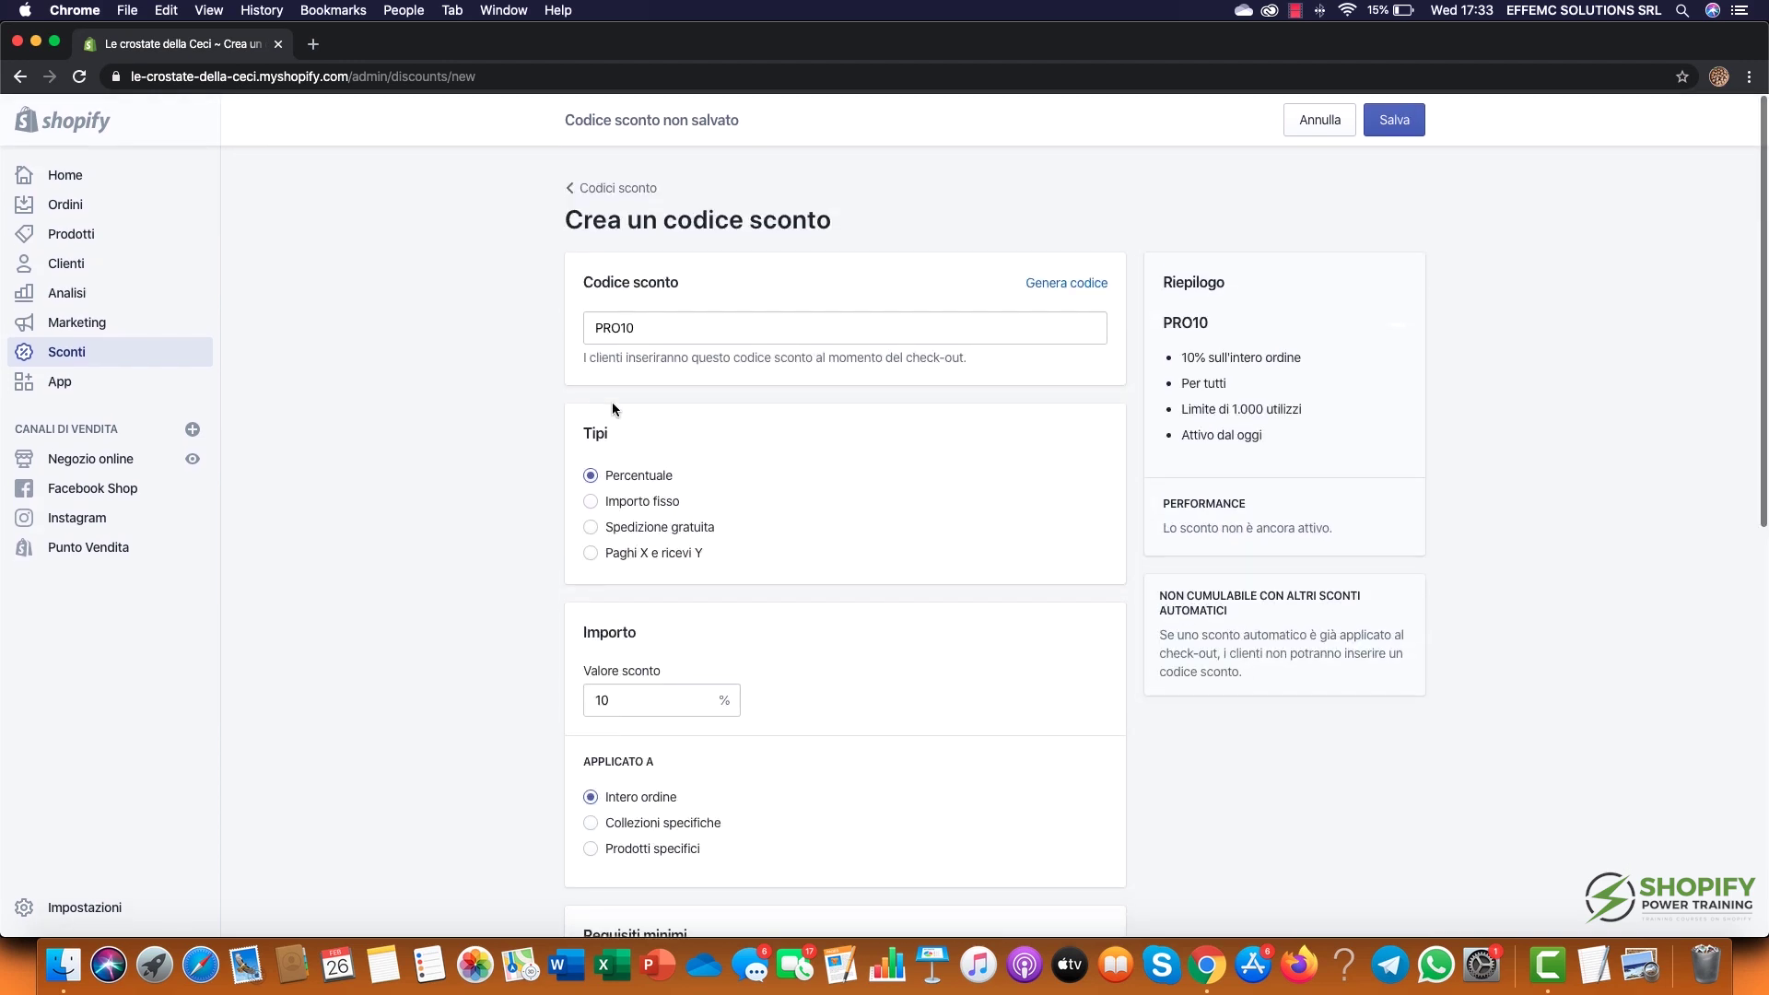
scroll(774, 397, "down", 10)
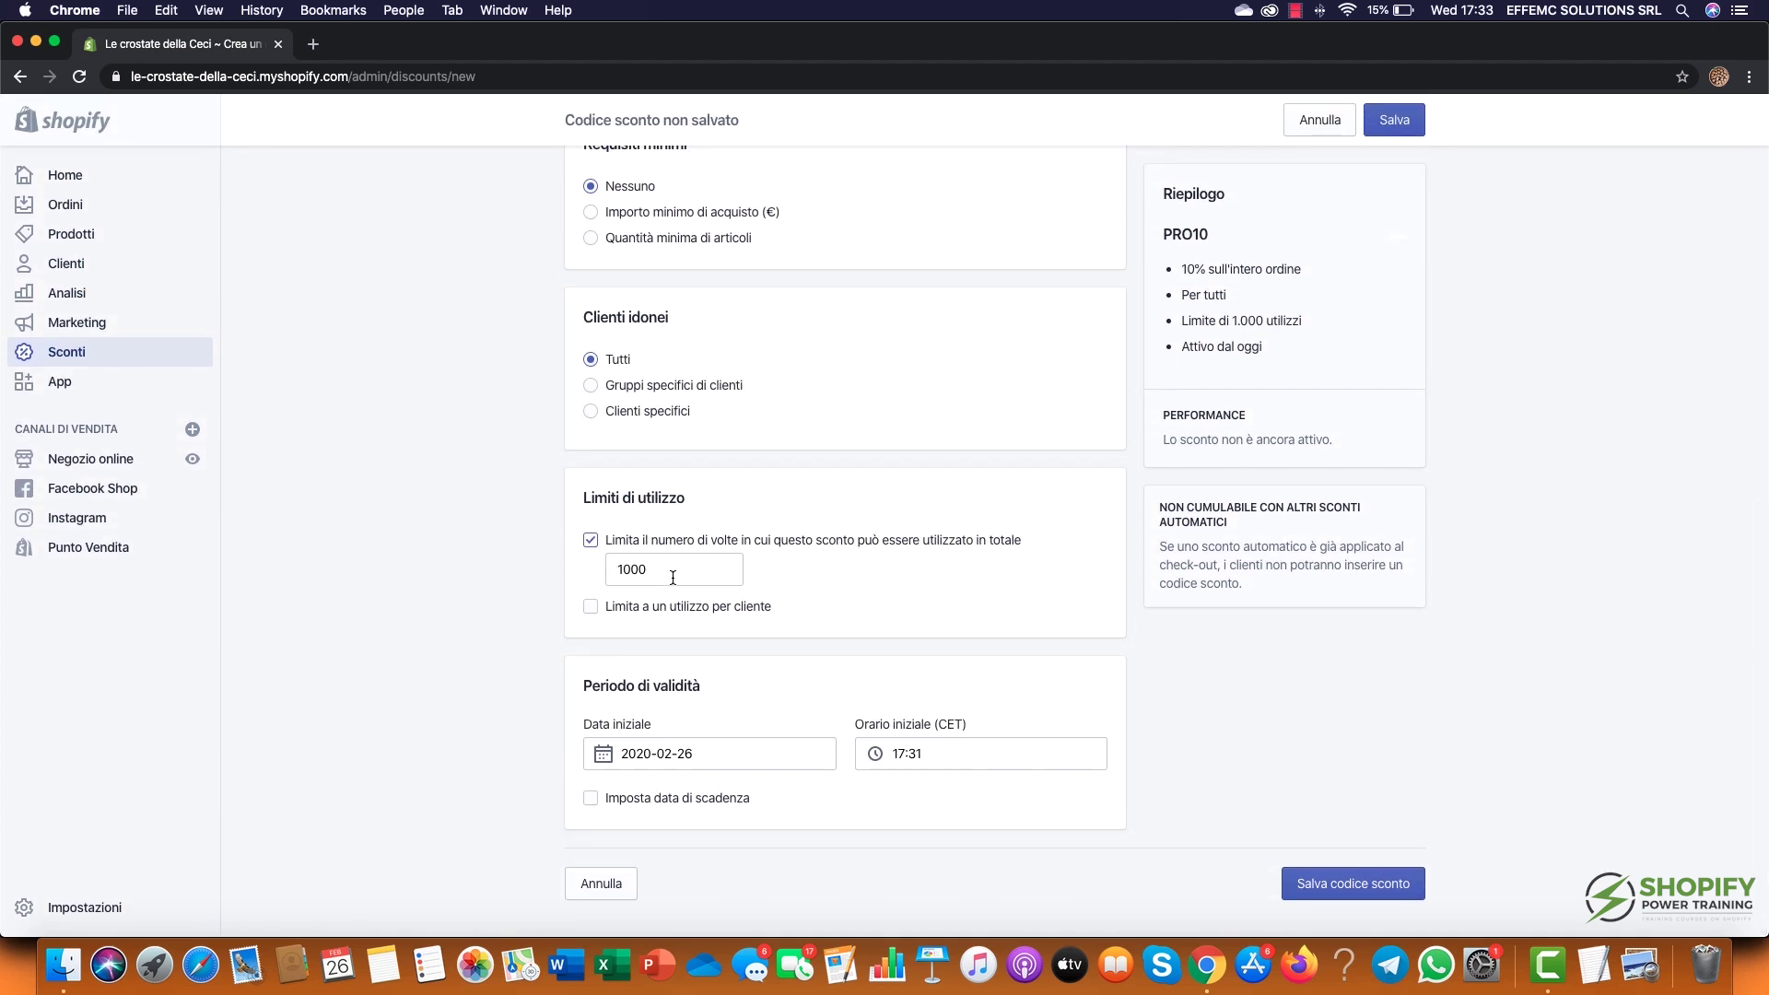
left_click(590, 608)
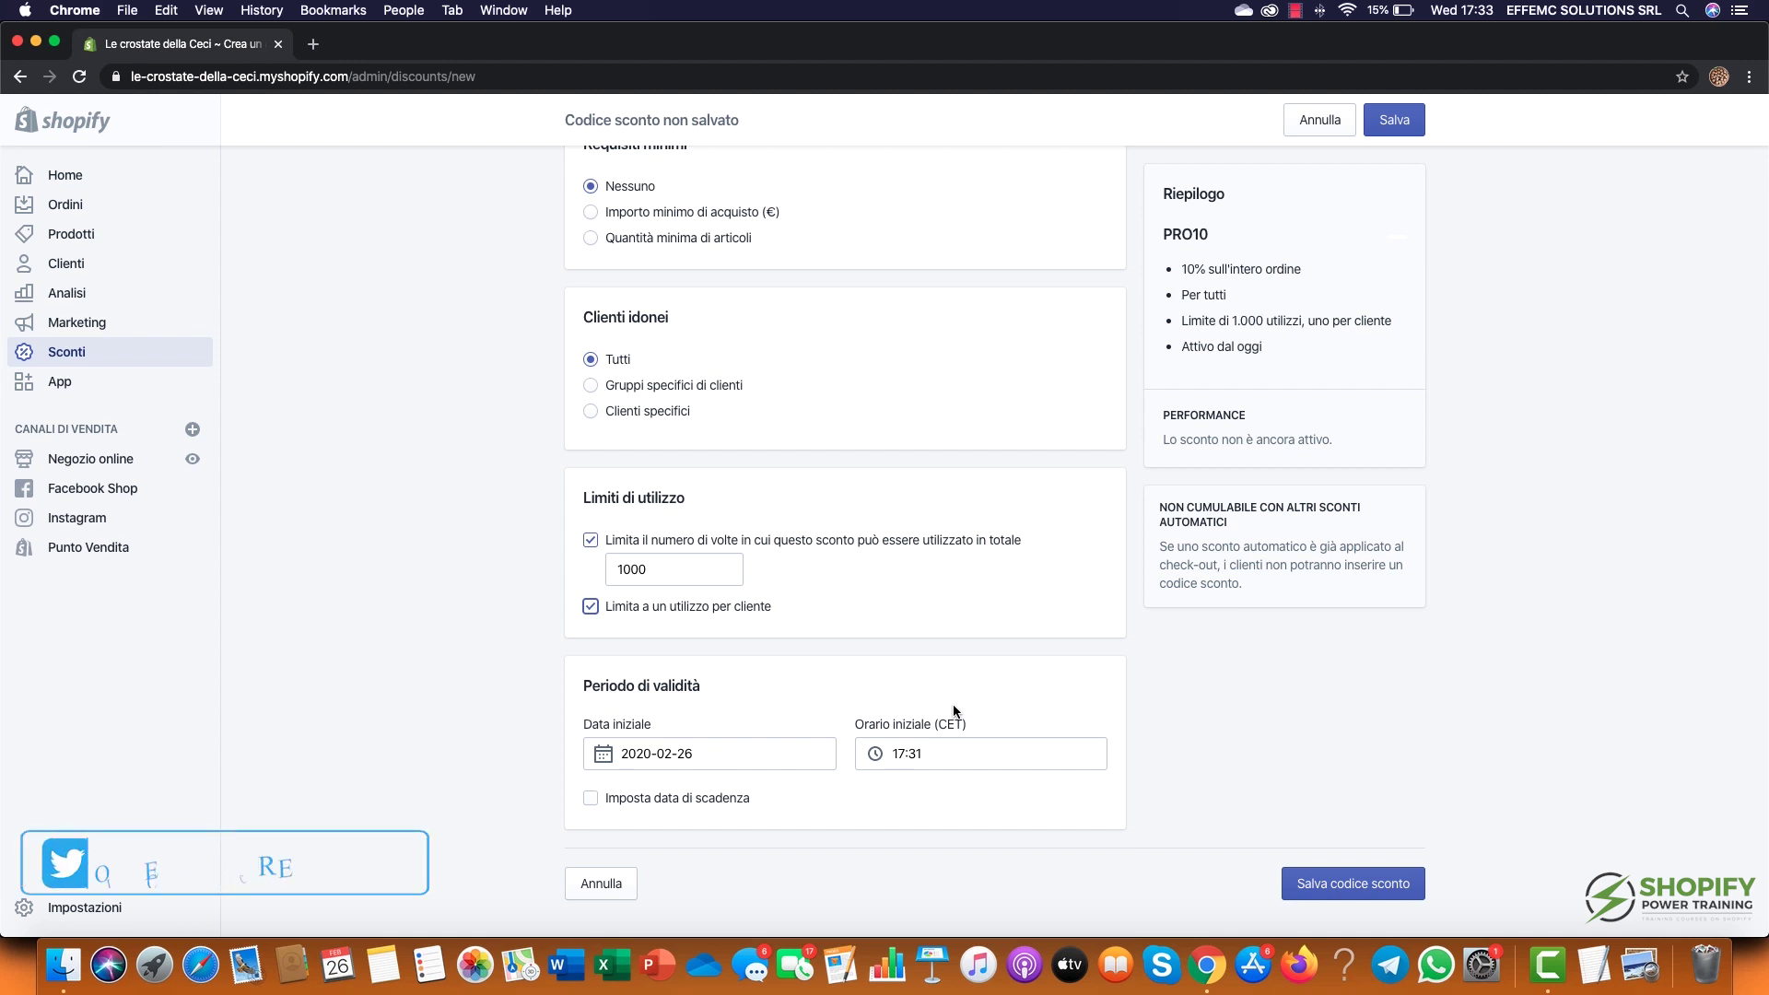
Step: Try enabling an expiry date in the validity period, then disable it
left_click(594, 798)
scroll(959, 678, "down", 1)
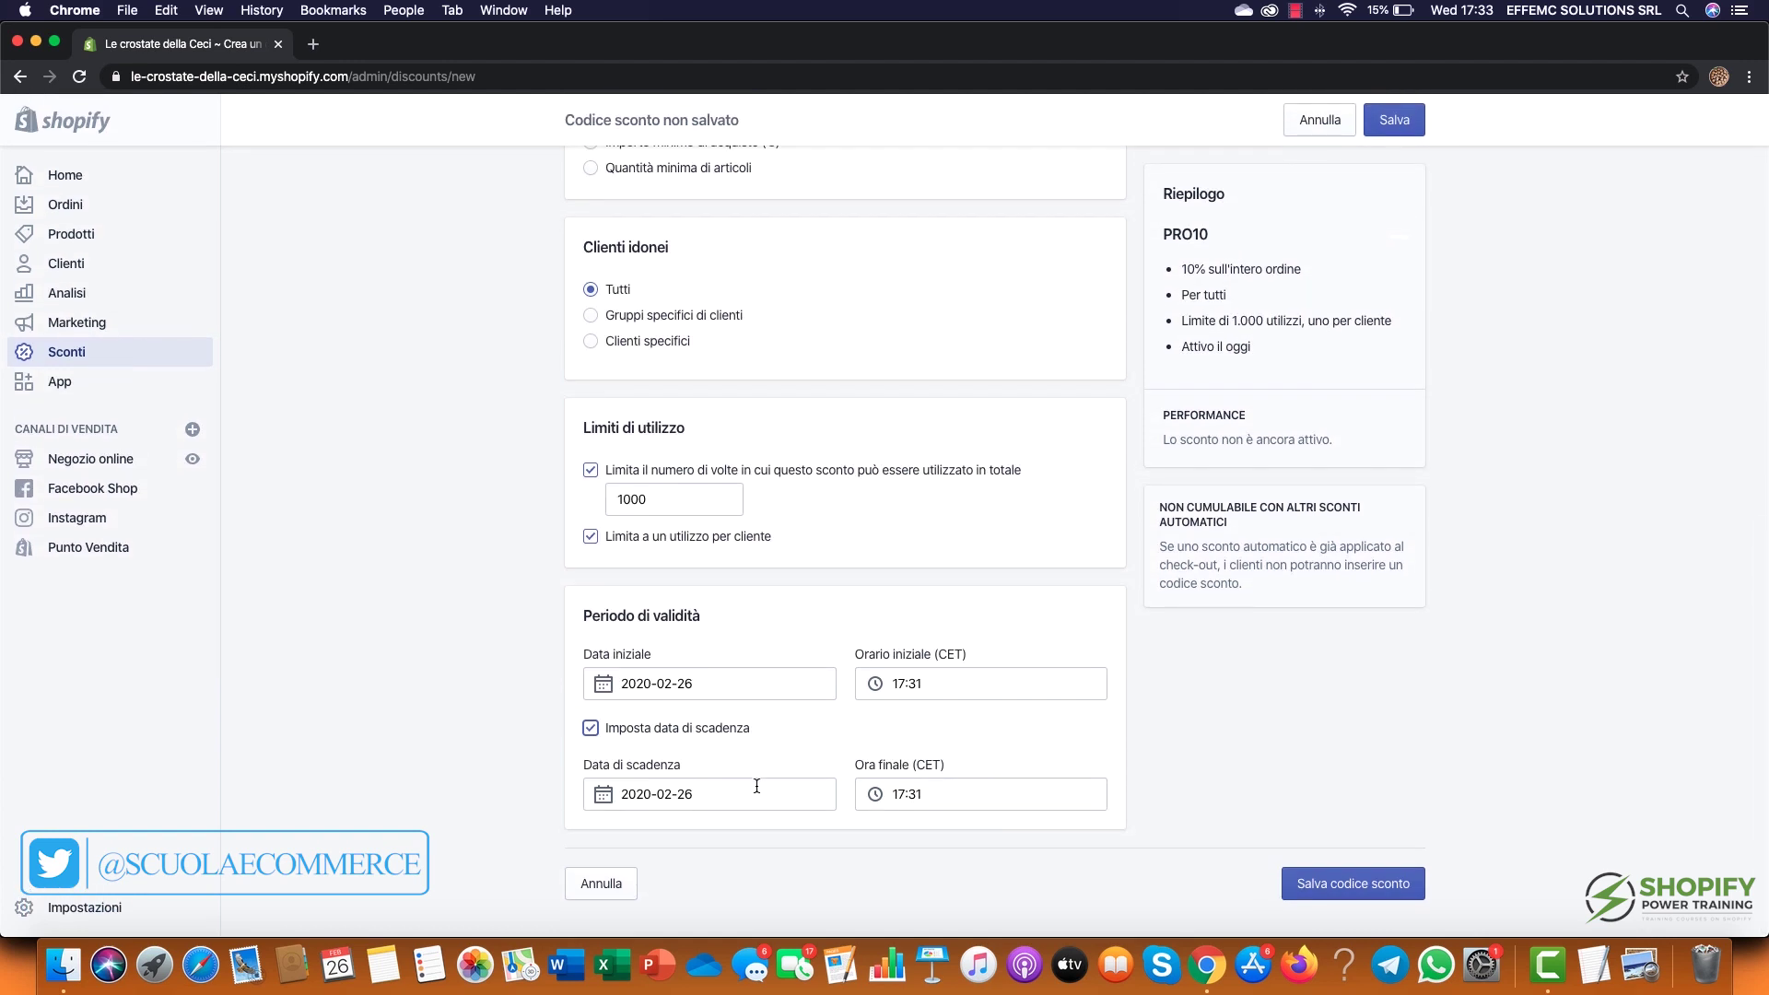
left_click(590, 727)
Step: Save the PRO10 discount code and review the saved settings
scroll(1087, 383, "up", 10)
left_click(1394, 119)
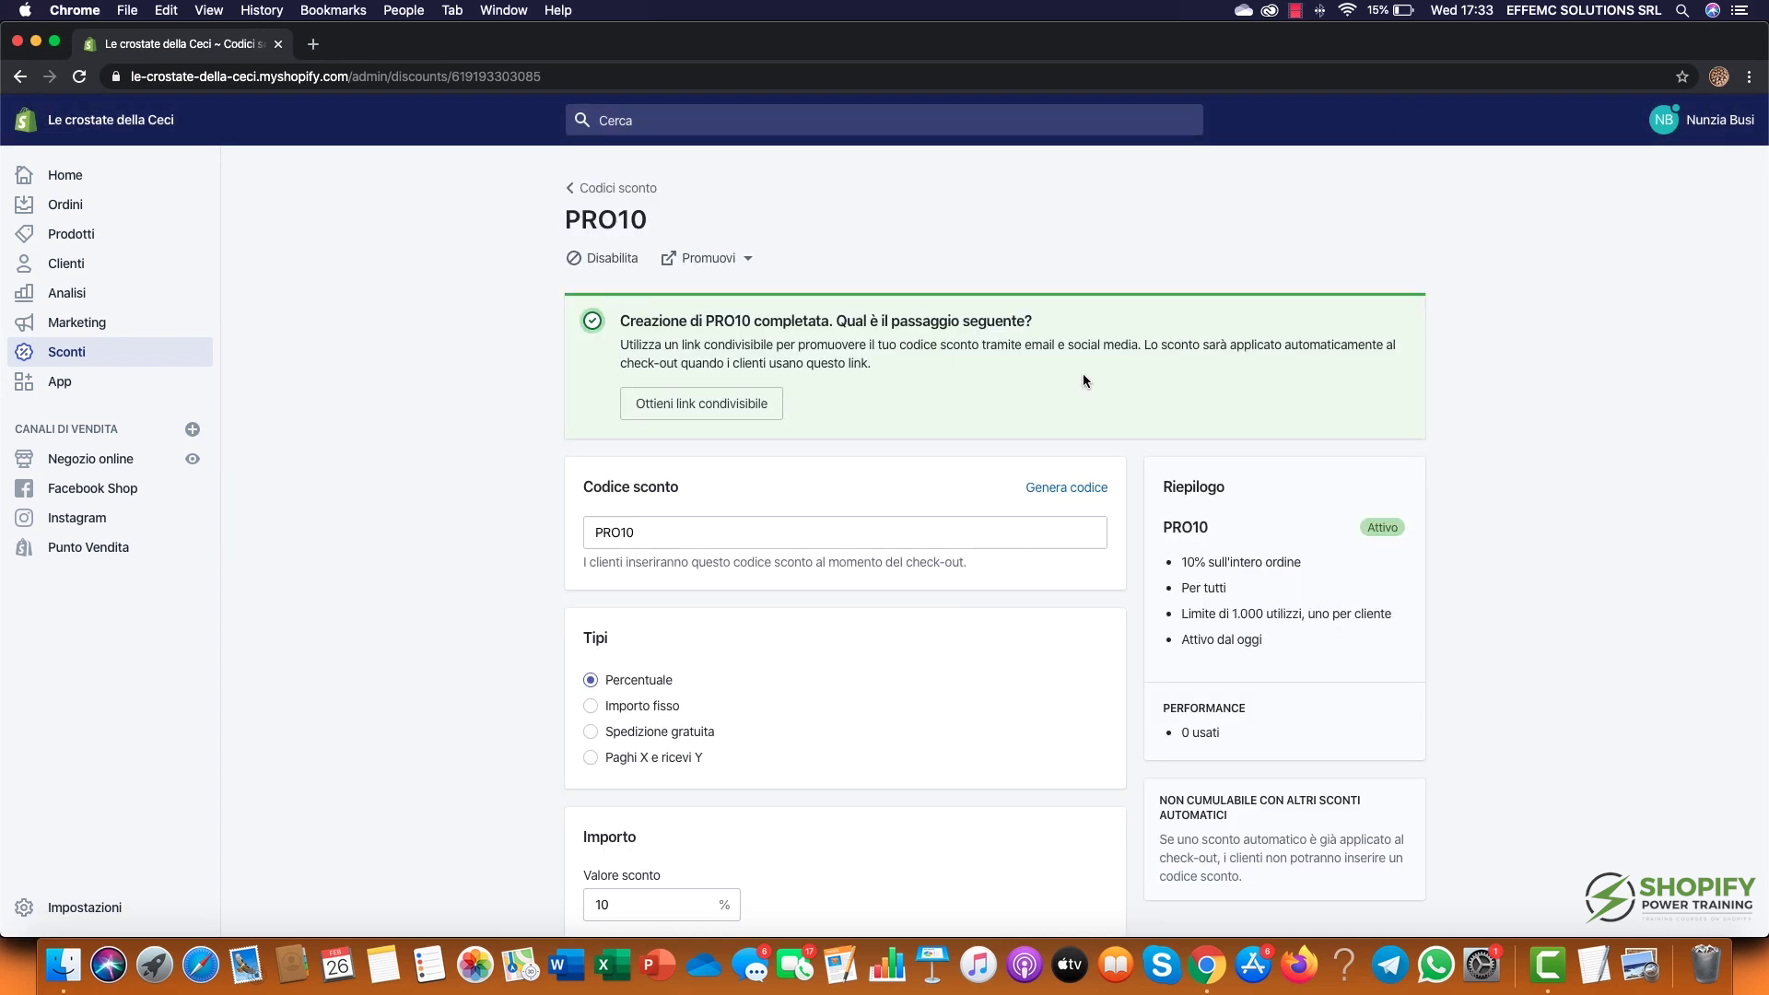
scroll(1084, 380, "down", 4)
scroll(725, 394, "up", 4)
Step: Get the shareable link for the PRO10 discount, copy it and close the link dialog
left_click(725, 404)
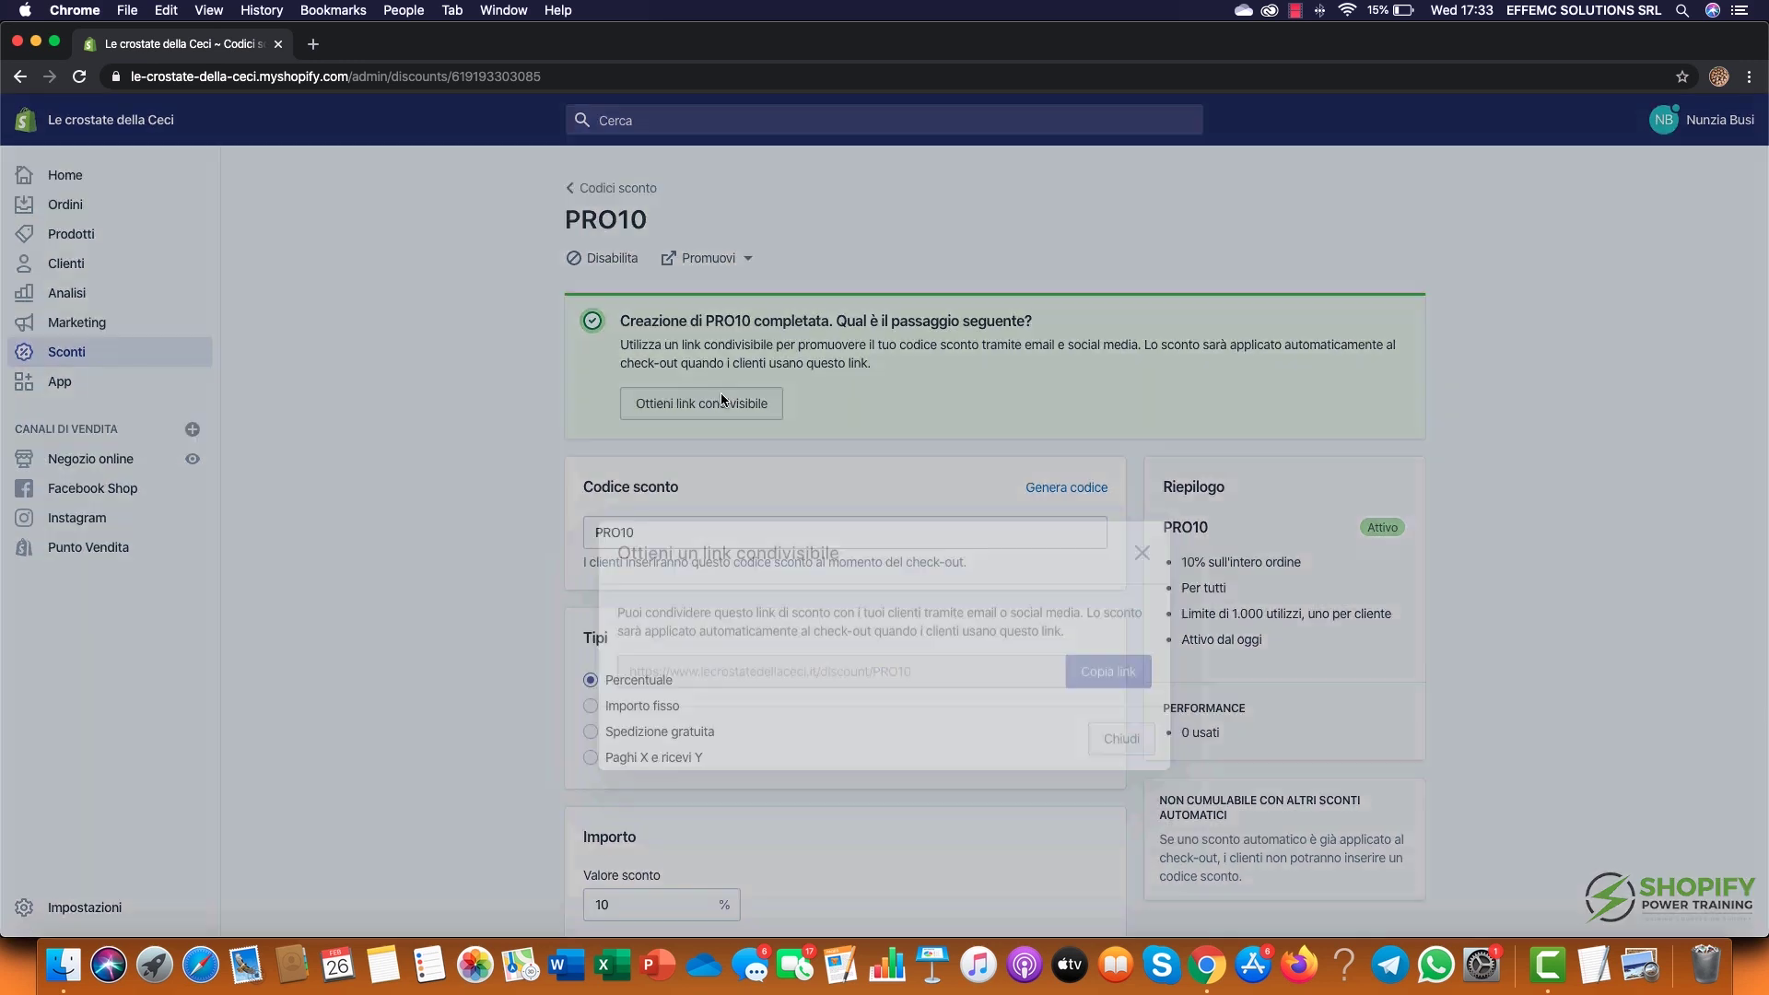
left_click(1096, 544)
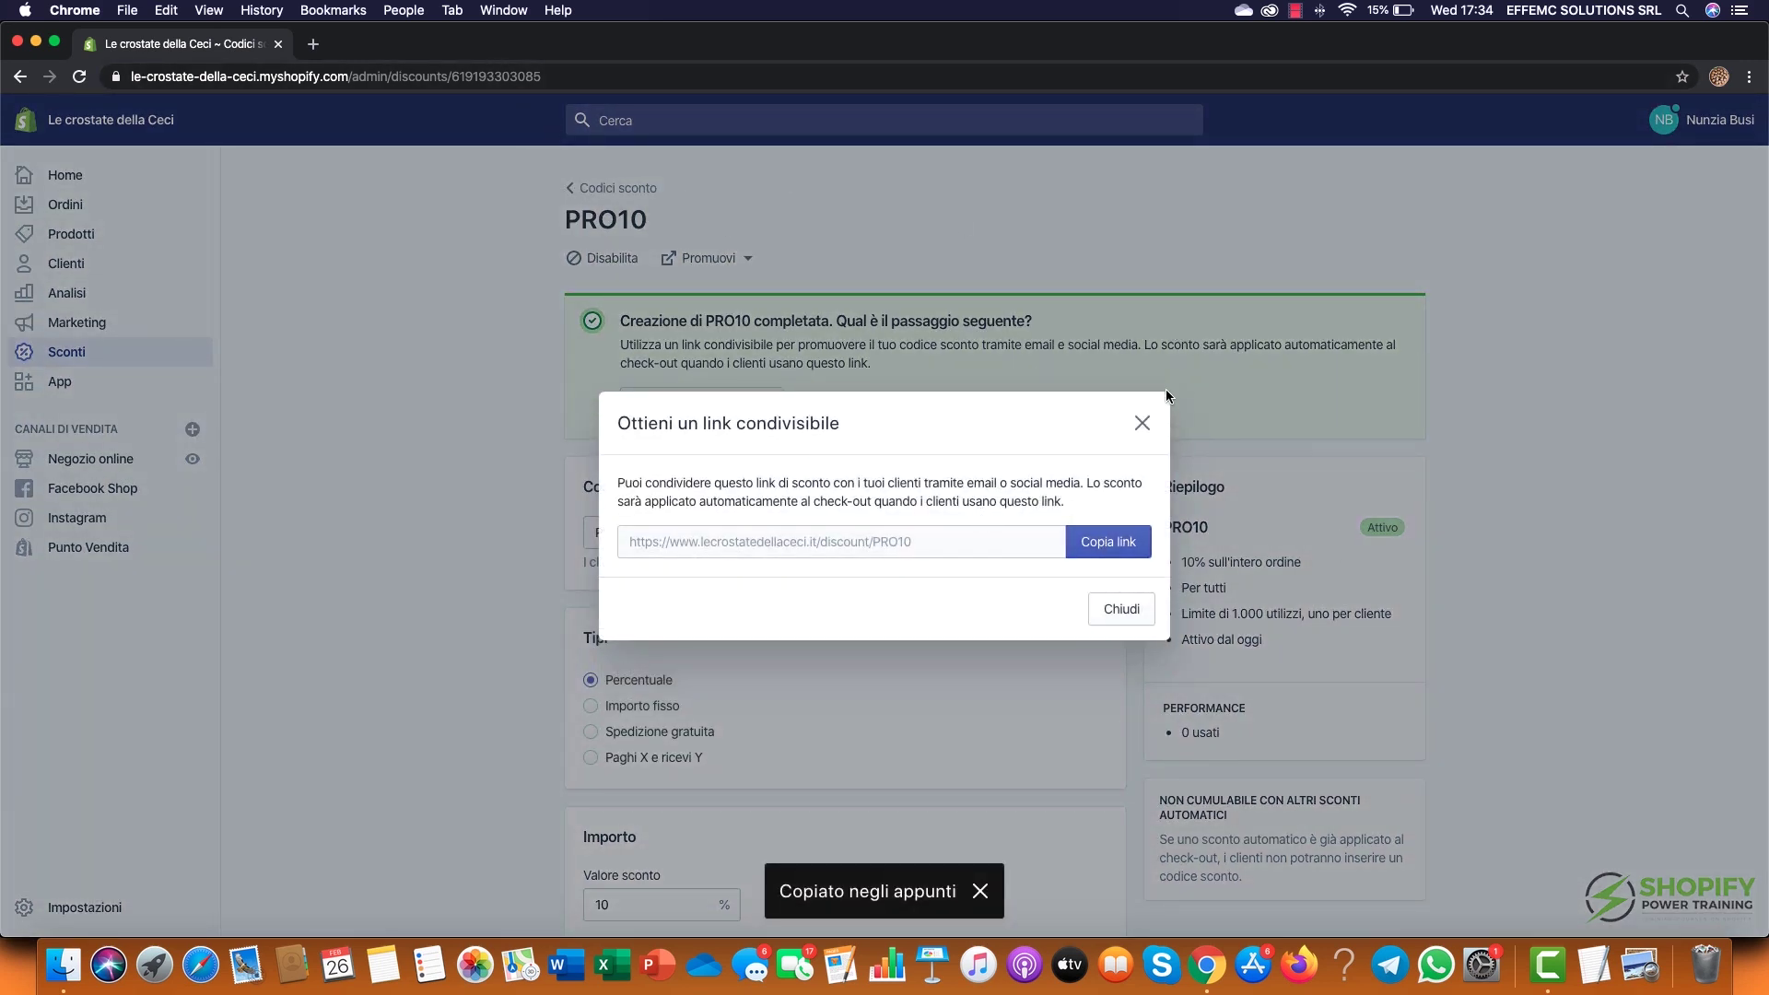
left_click(1143, 423)
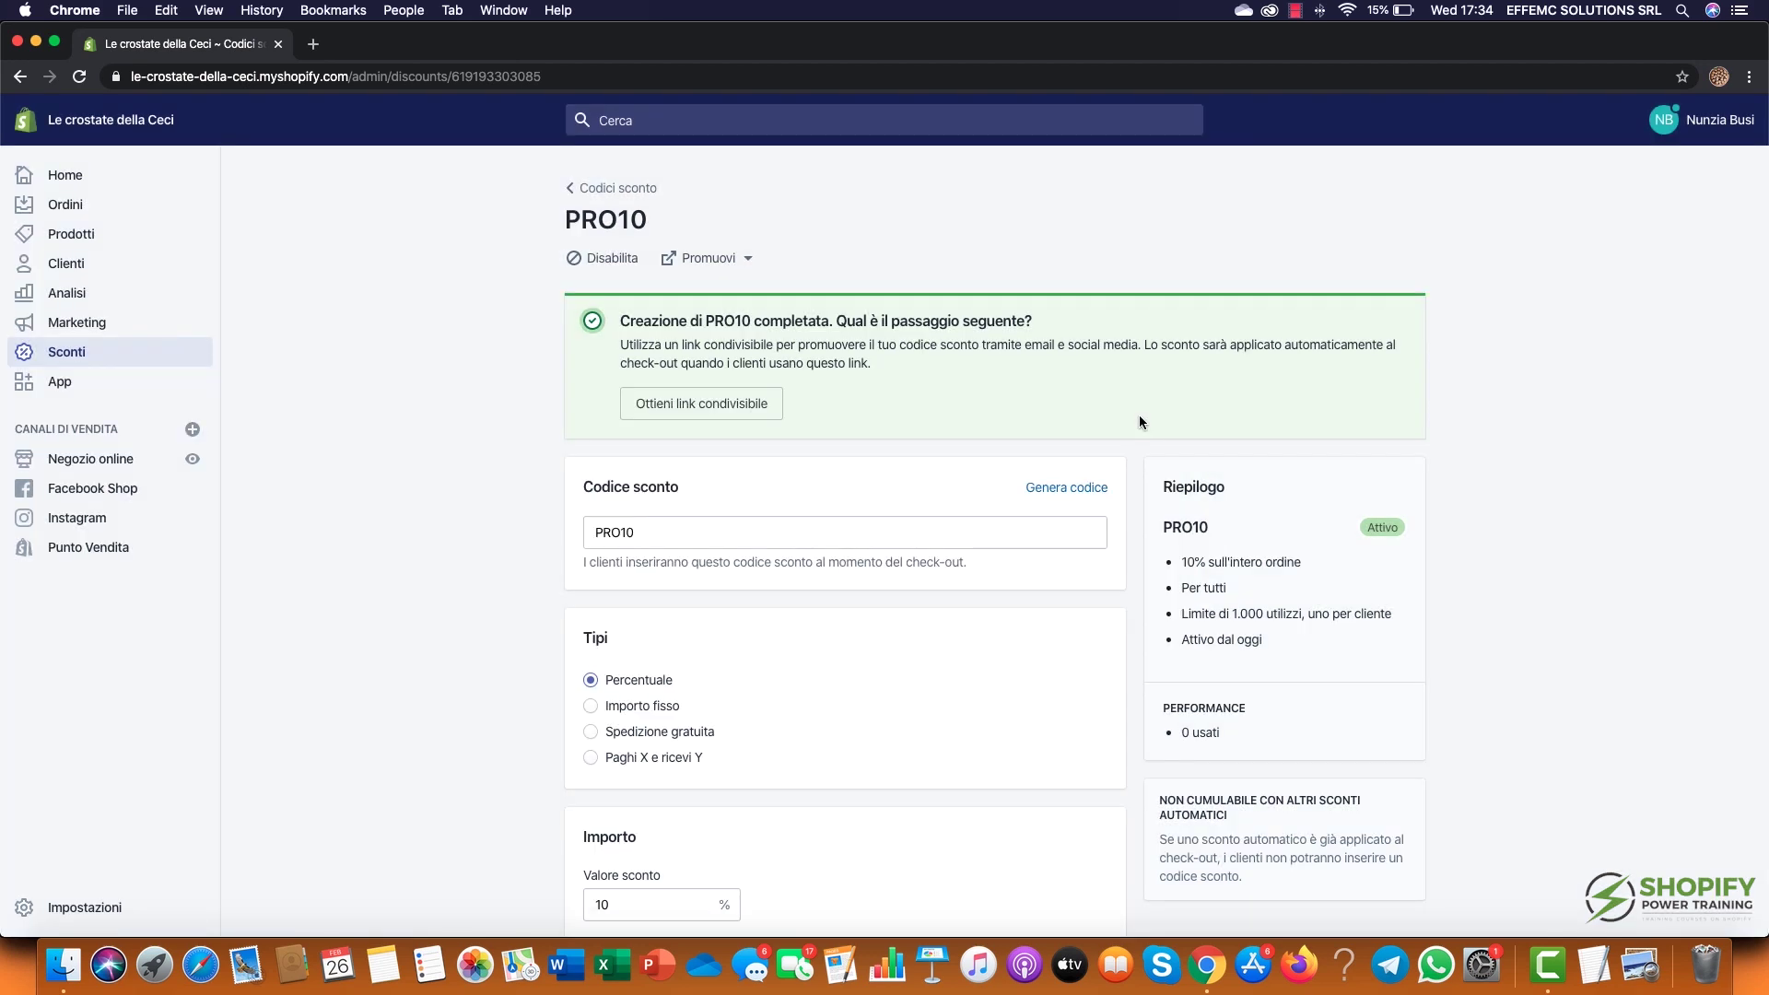